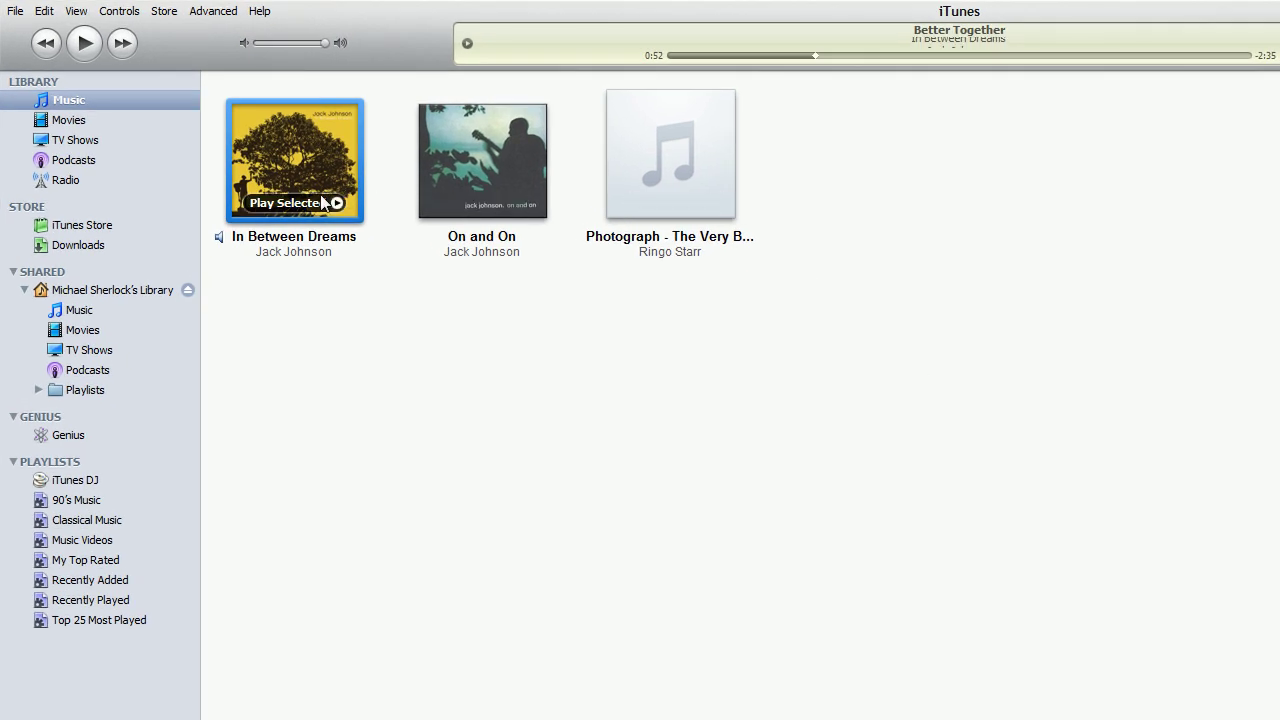
Play Better Together from the In Between Dreams album, pause it and return to the album overview
double_click(331, 168)
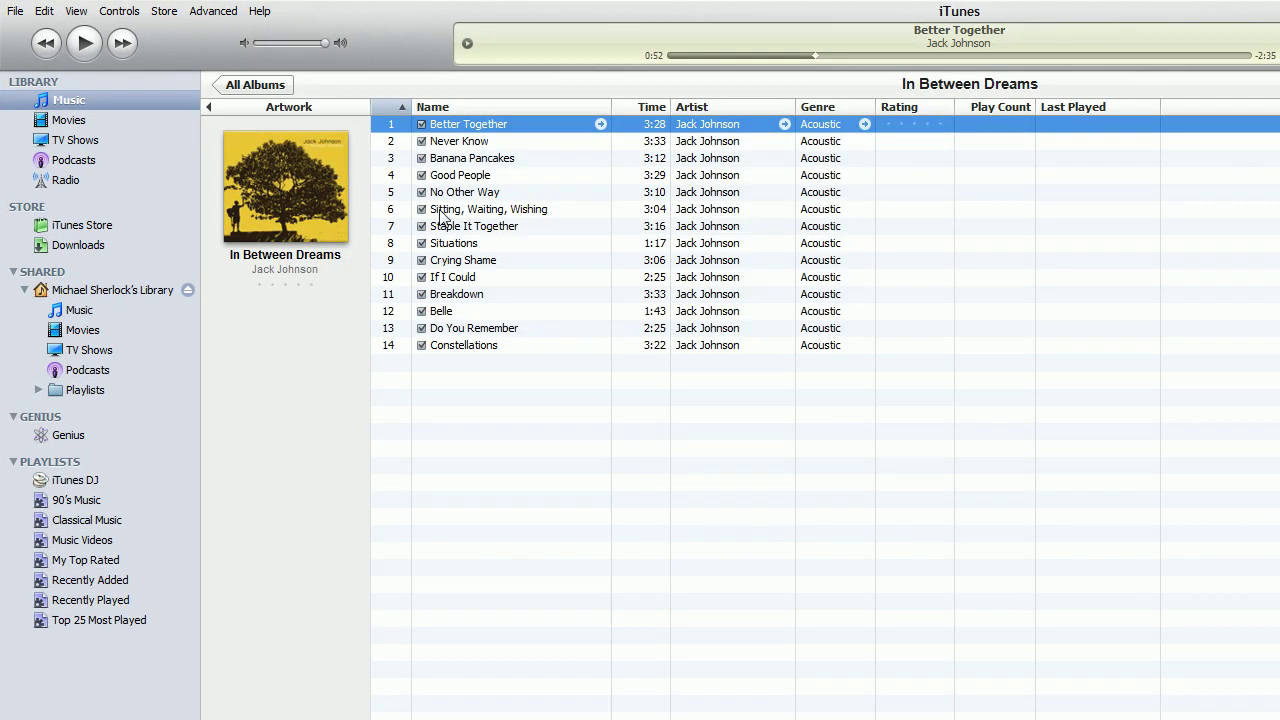
double_click(478, 124)
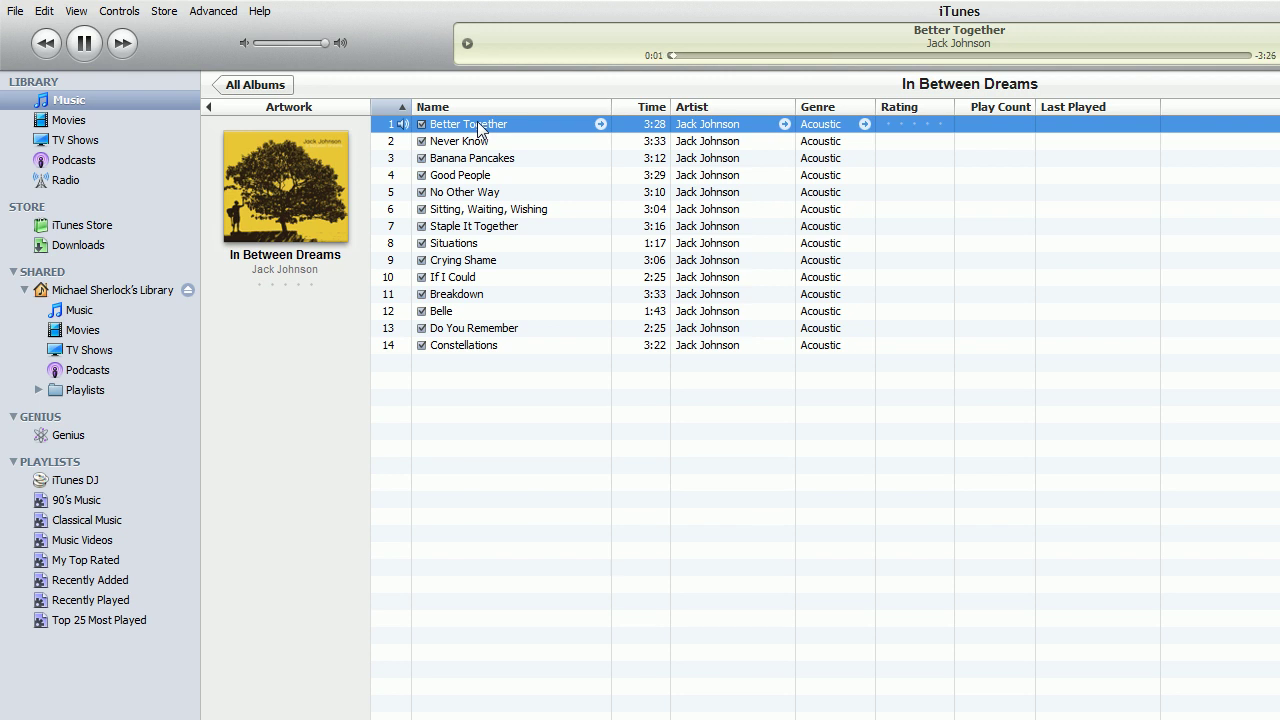
left_click(86, 44)
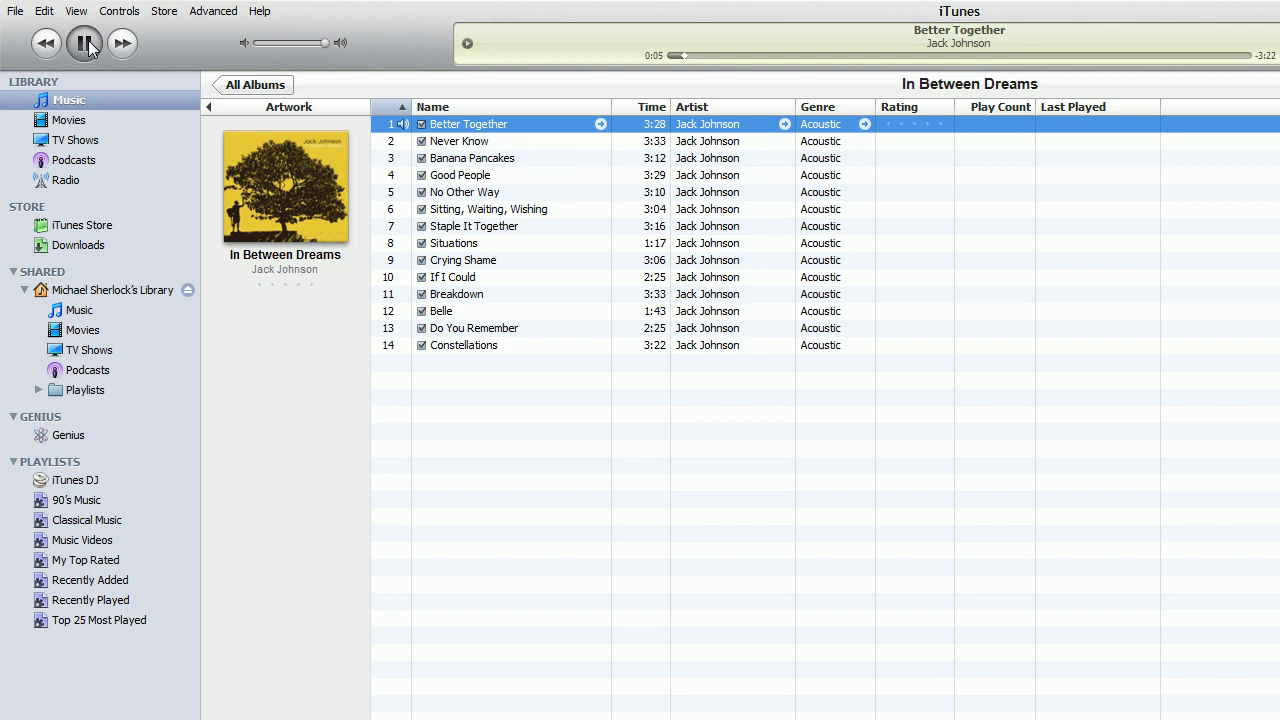
left_click(275, 88)
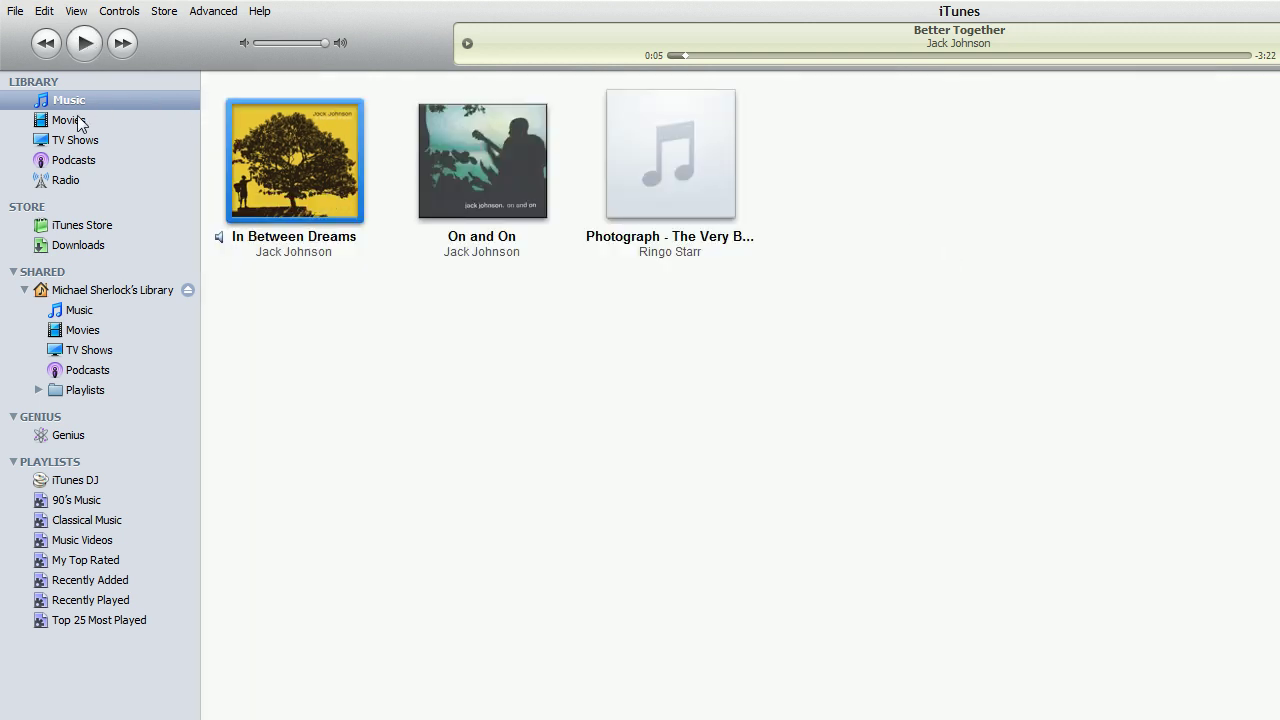
Look through the local library's Movies, TV Shows, Radio and Podcasts categories and return to Music
left_click(78, 120)
left_click(86, 143)
left_click(90, 176)
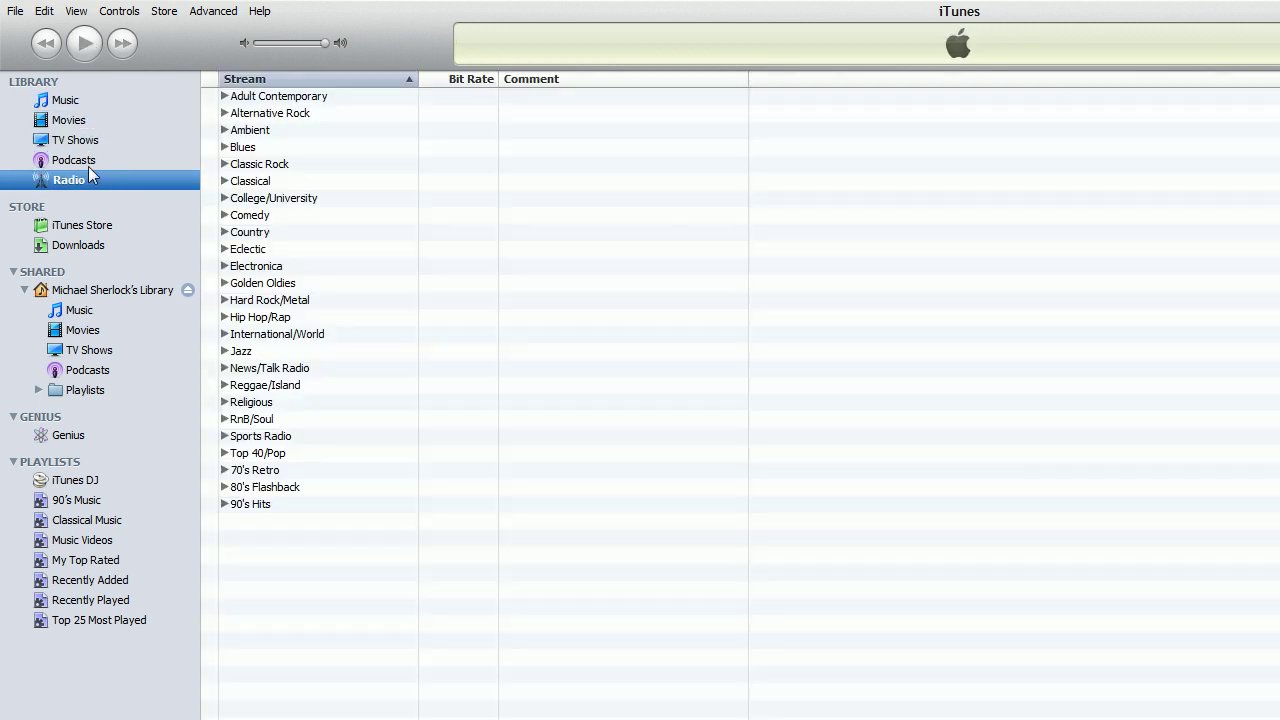
left_click(90, 160)
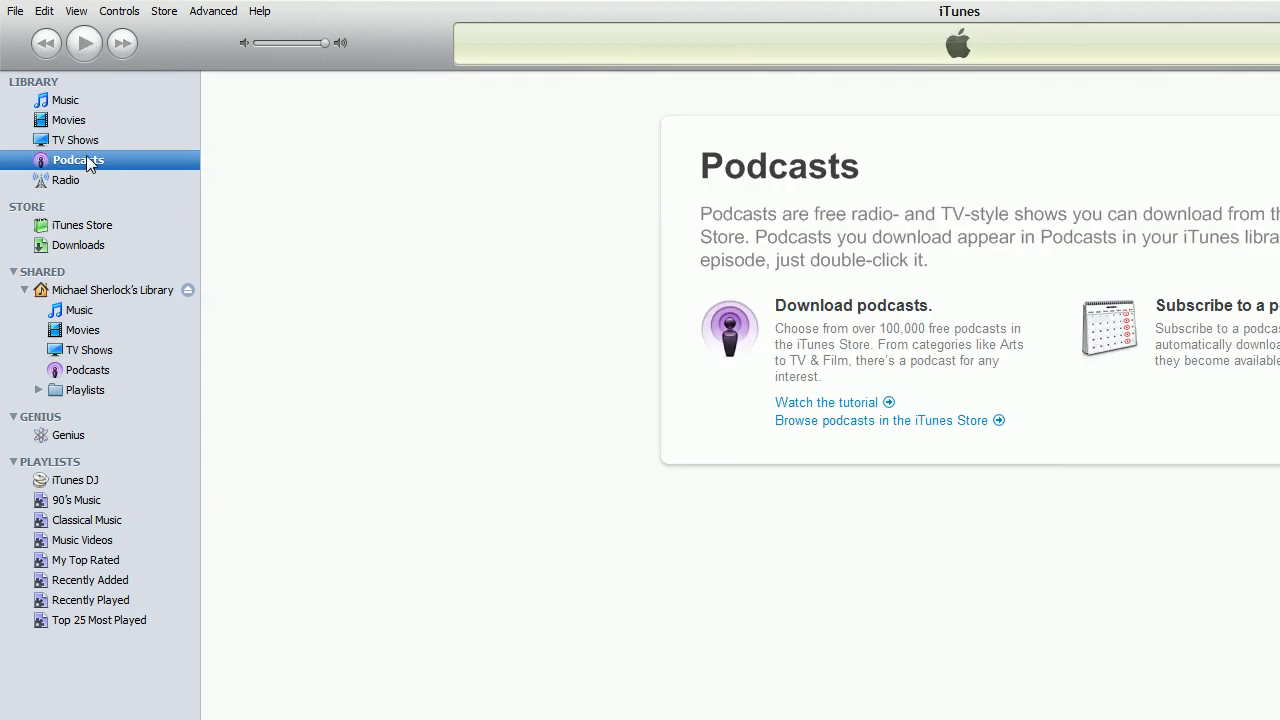
left_click(67, 102)
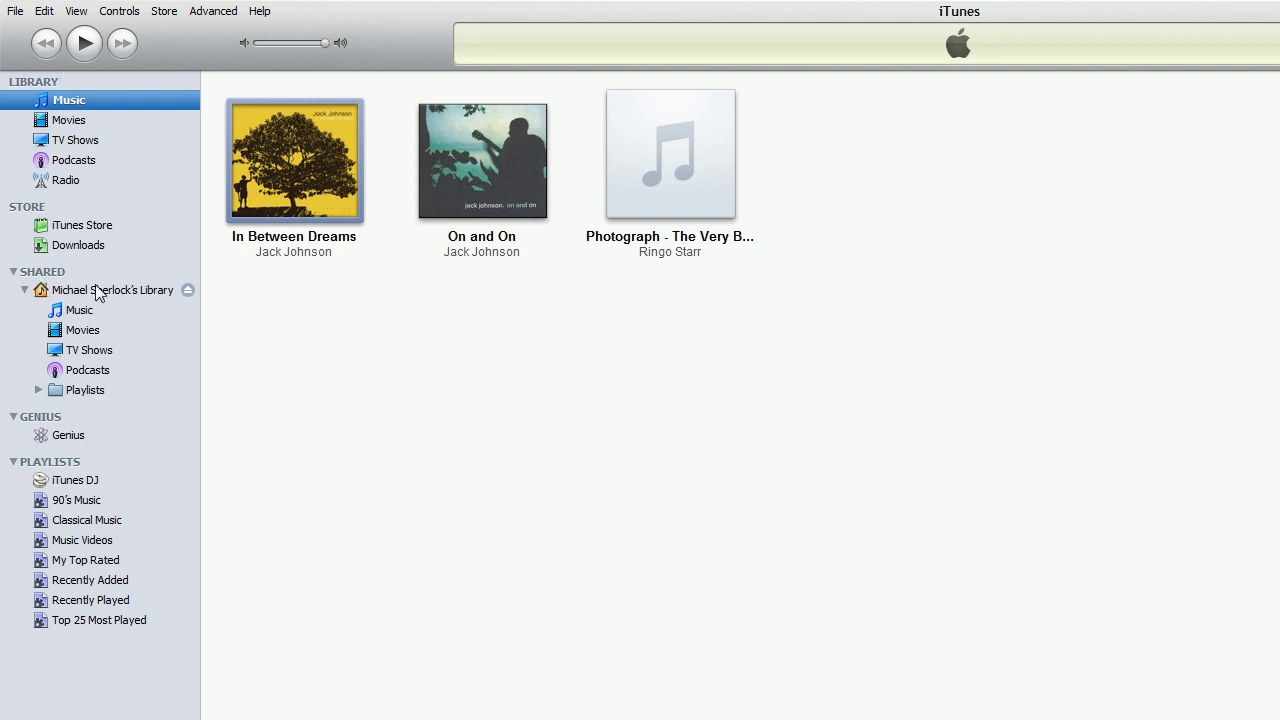
Expand the shared library and look through its TV Shows, Movies and Music
left_click(25, 290)
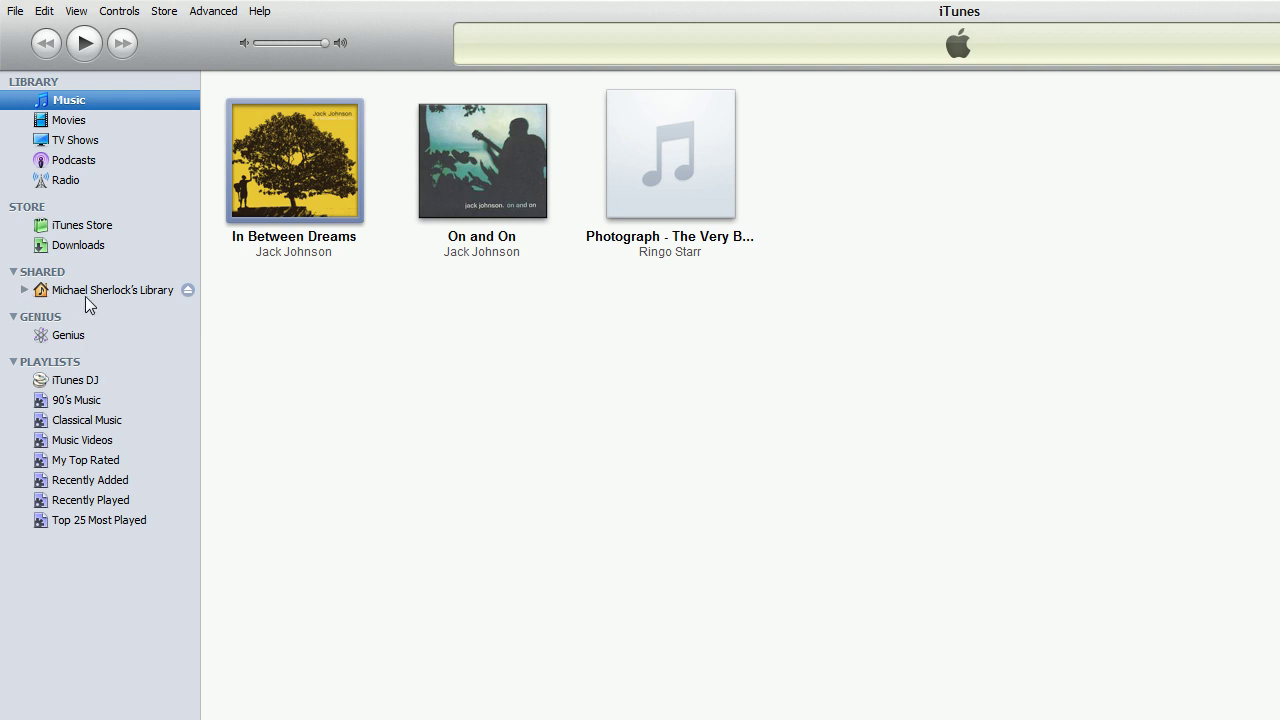
left_click(26, 291)
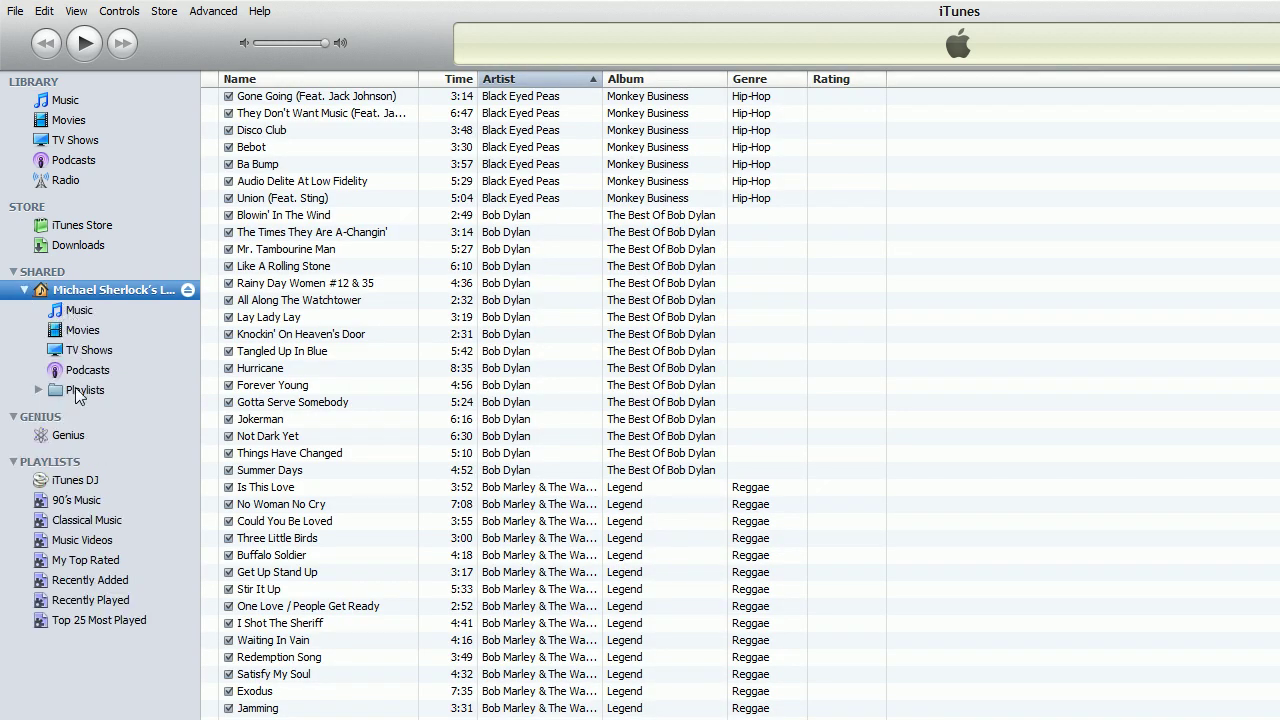
left_click(78, 372)
left_click(75, 353)
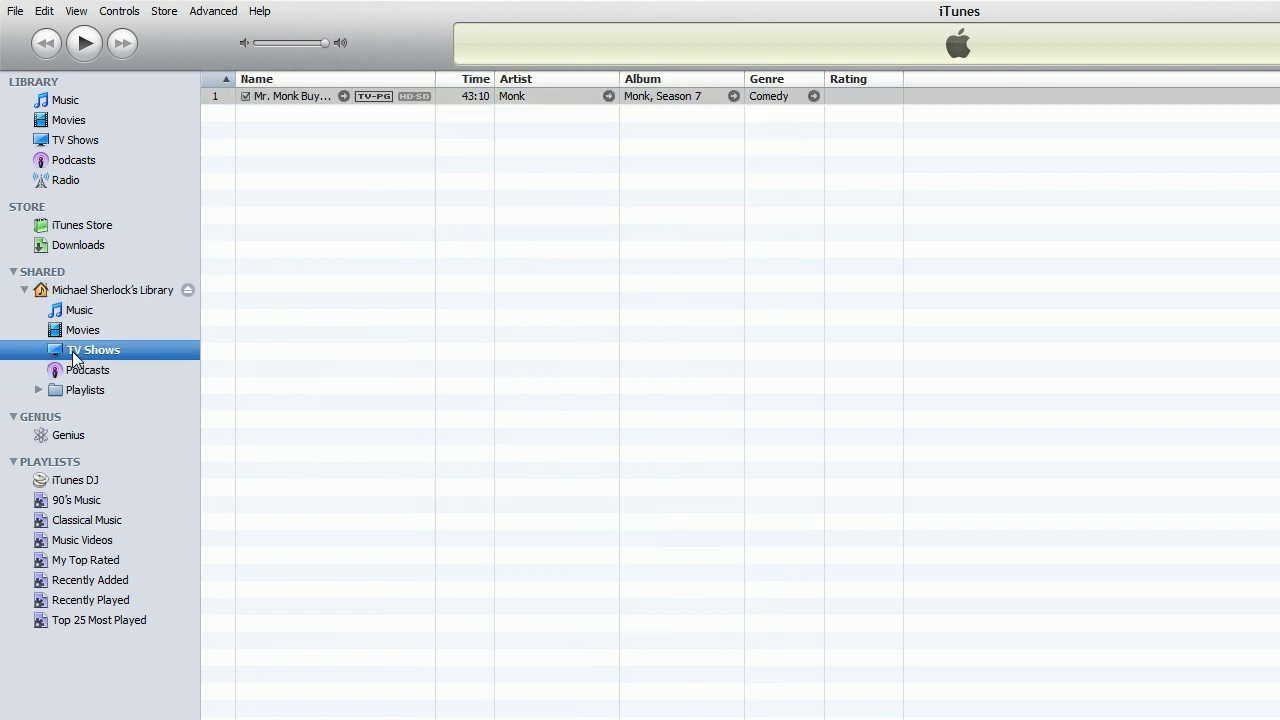
left_click(75, 332)
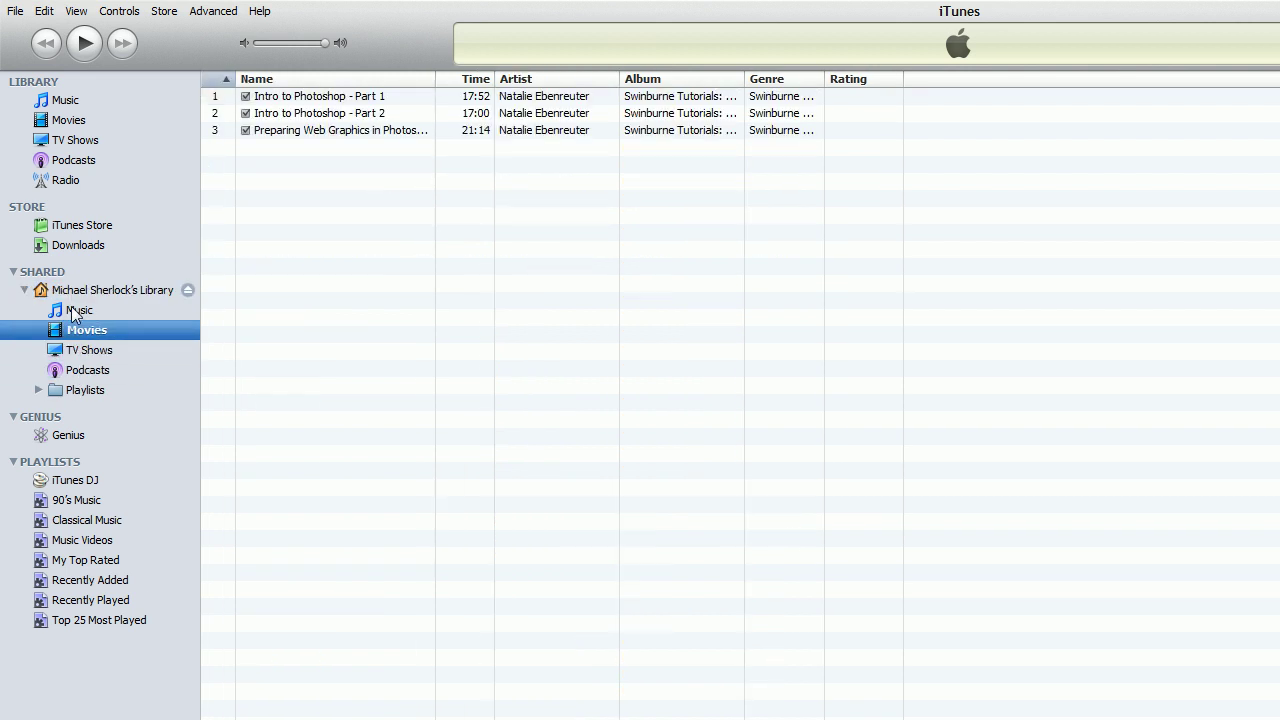
left_click(74, 314)
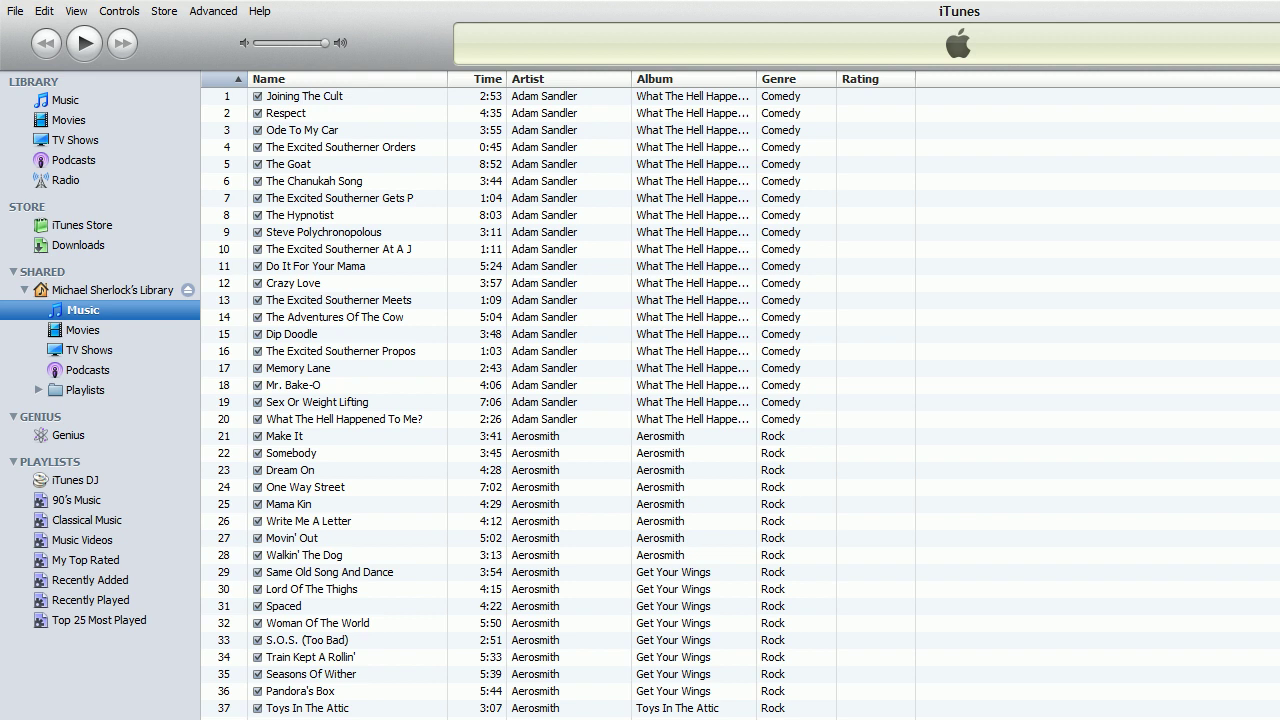
Search the shared music for "jack joh" and play Fortunate Fool from about 1:13, pausing it after a short preview
scroll(909, 651, "down", 3)
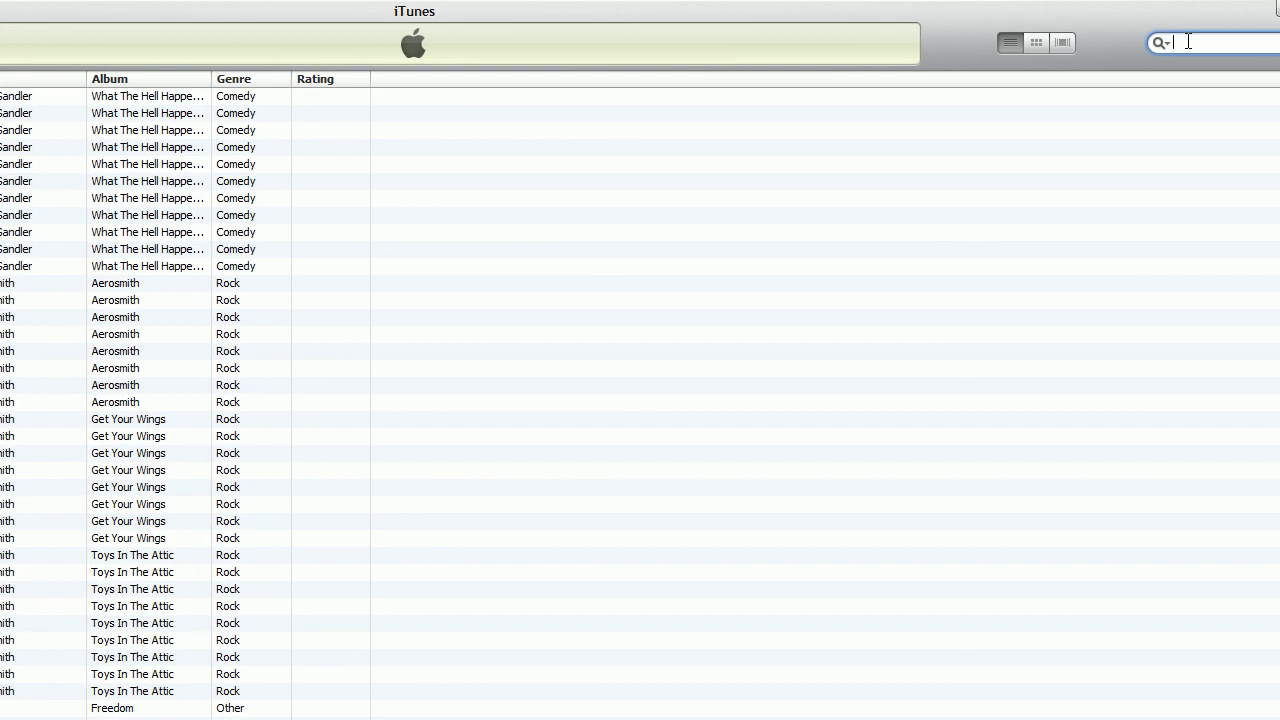
type("jack joh")
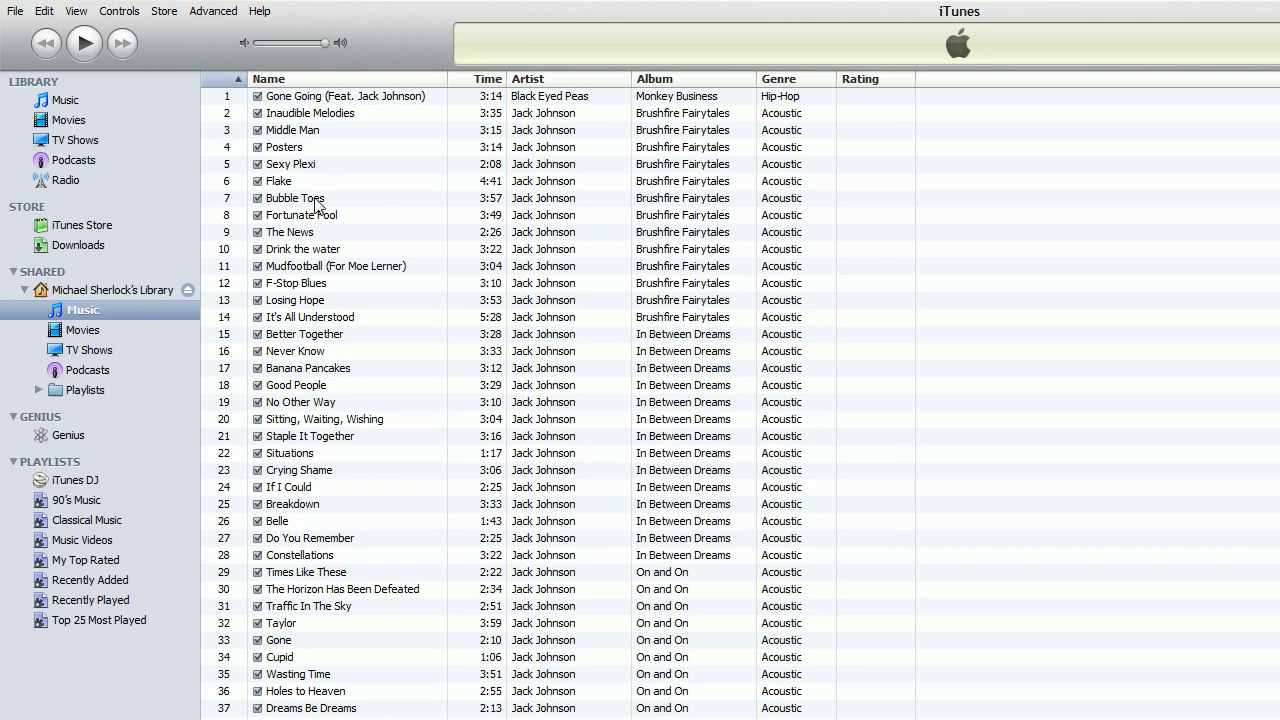
double_click(320, 215)
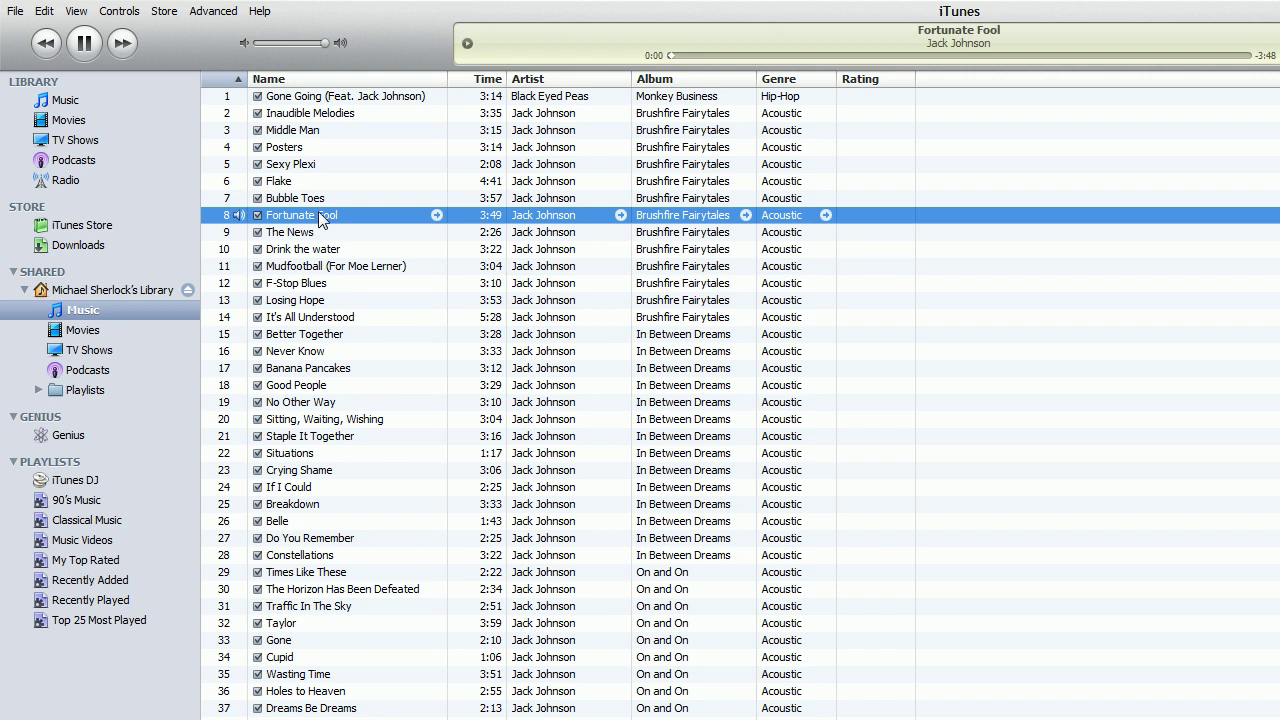
left_click_drag(850, 55, 852, 53)
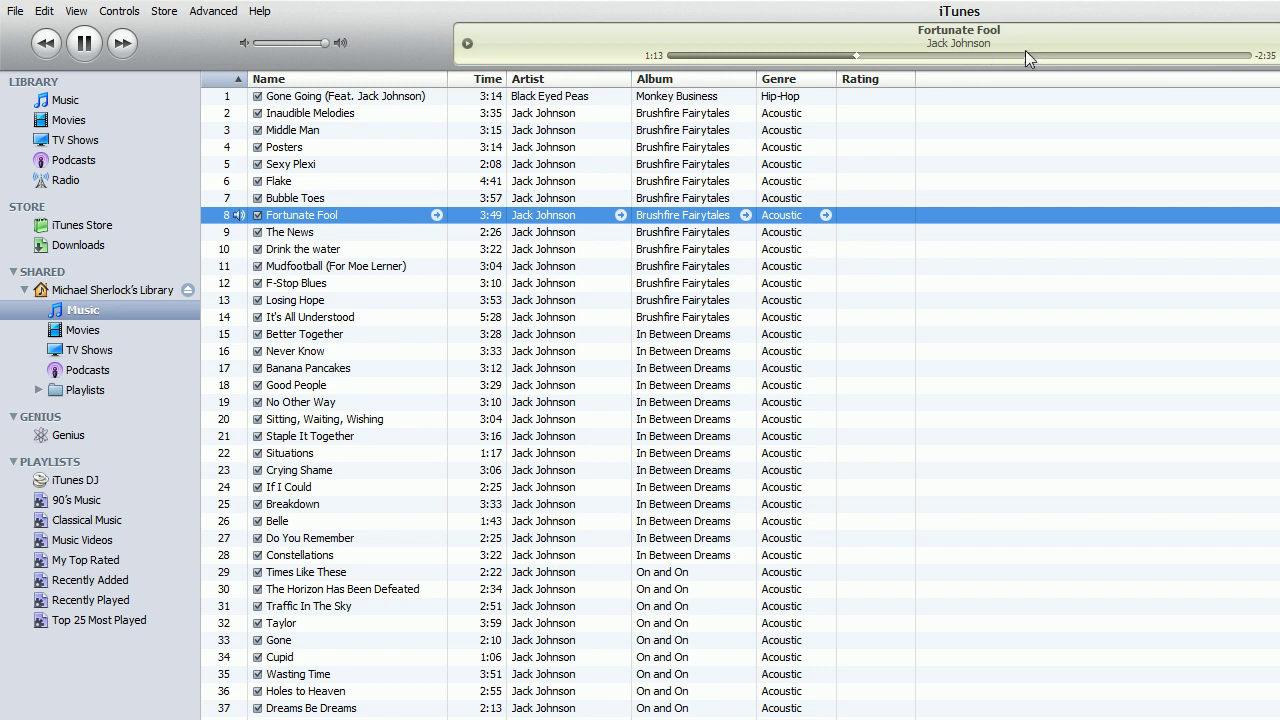
left_click(95, 44)
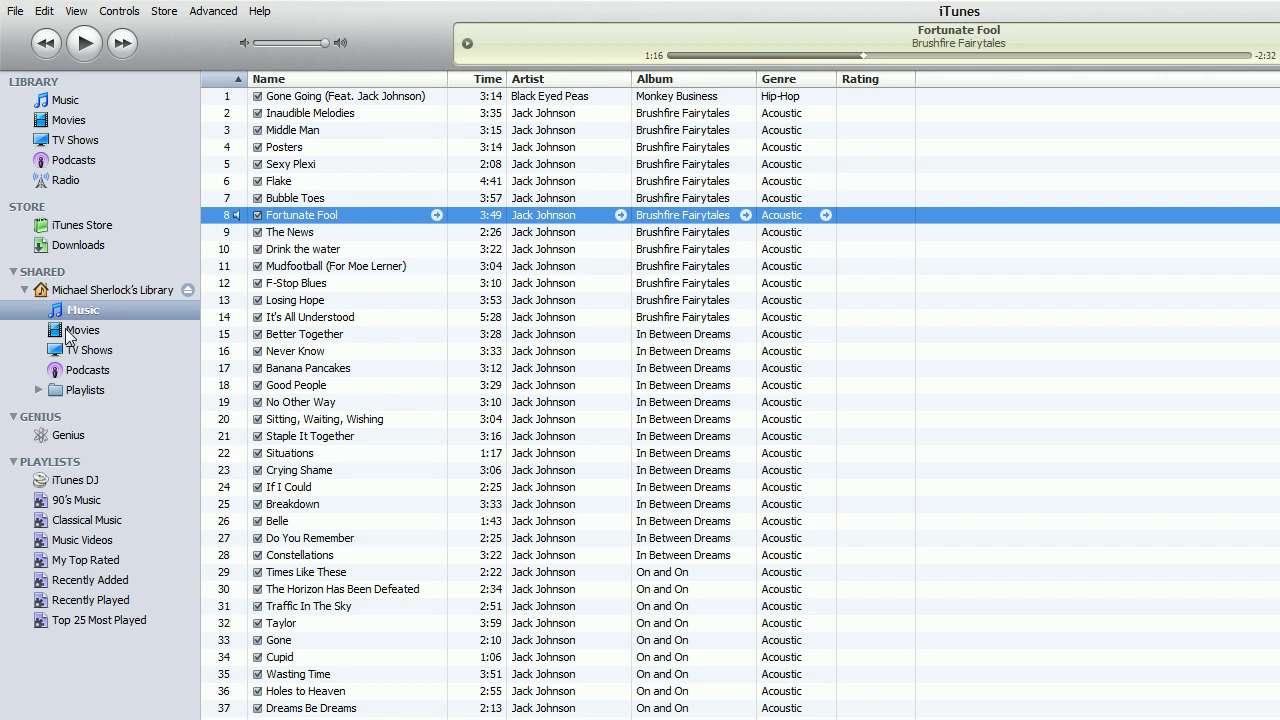
Play the shared TV show Mr. Monk Buys a House, skip ahead in the episode and stop playback
left_click(72, 350)
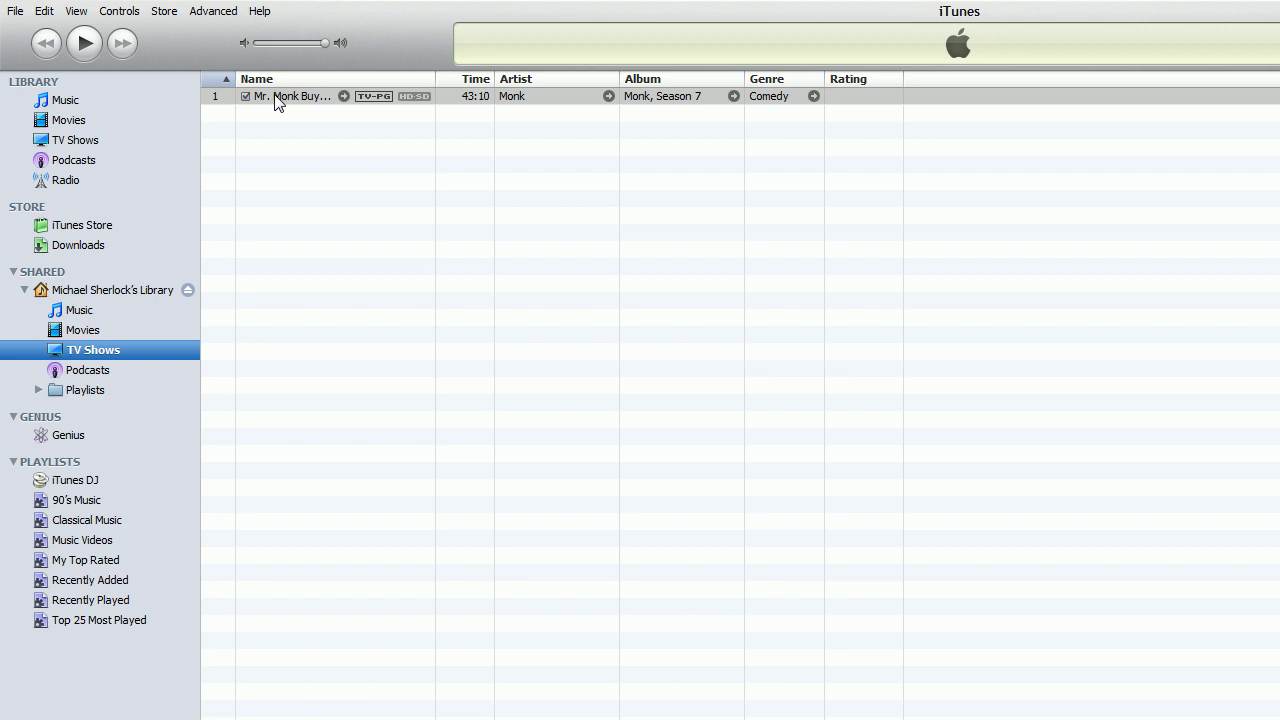
right_click(433, 100)
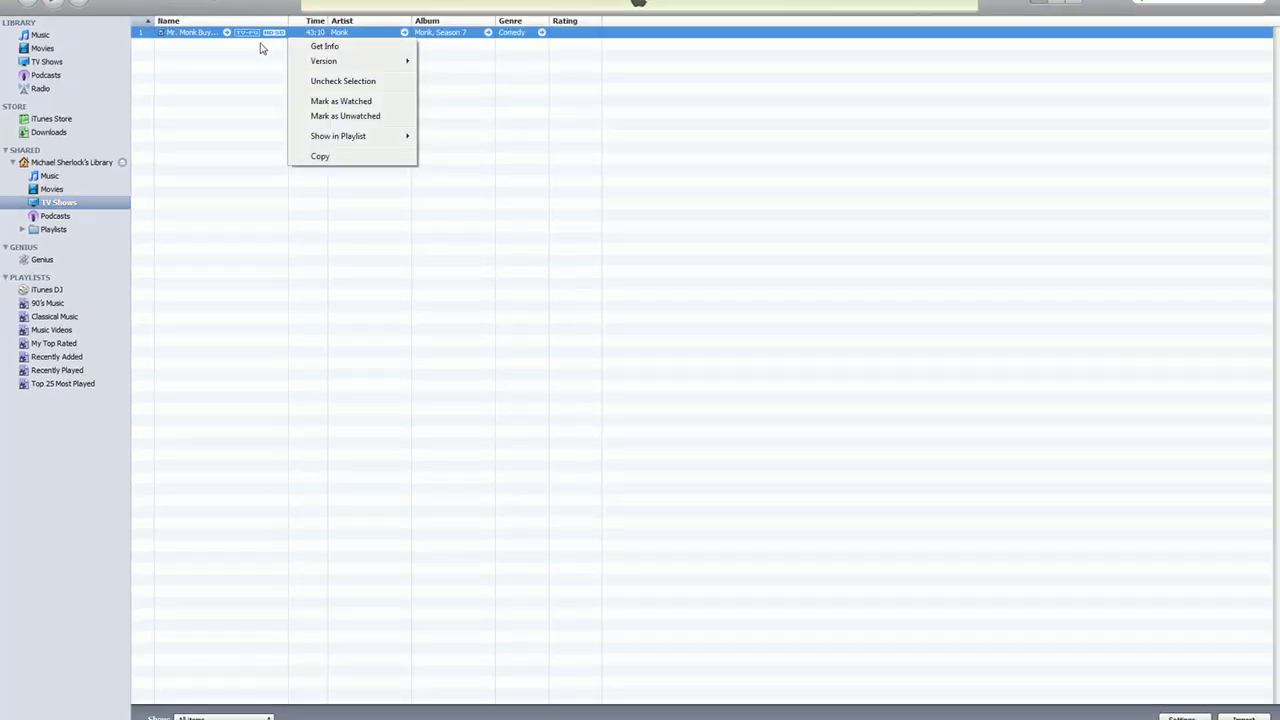
left_click(254, 62)
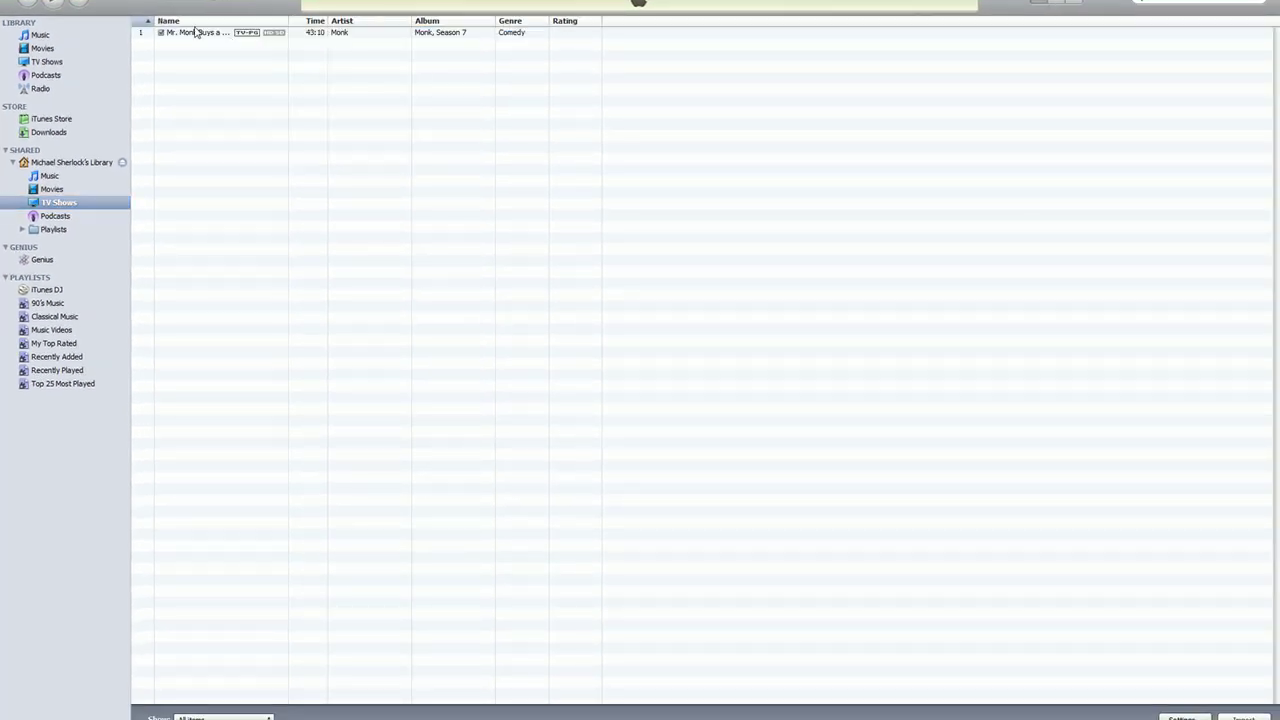
left_click(185, 32)
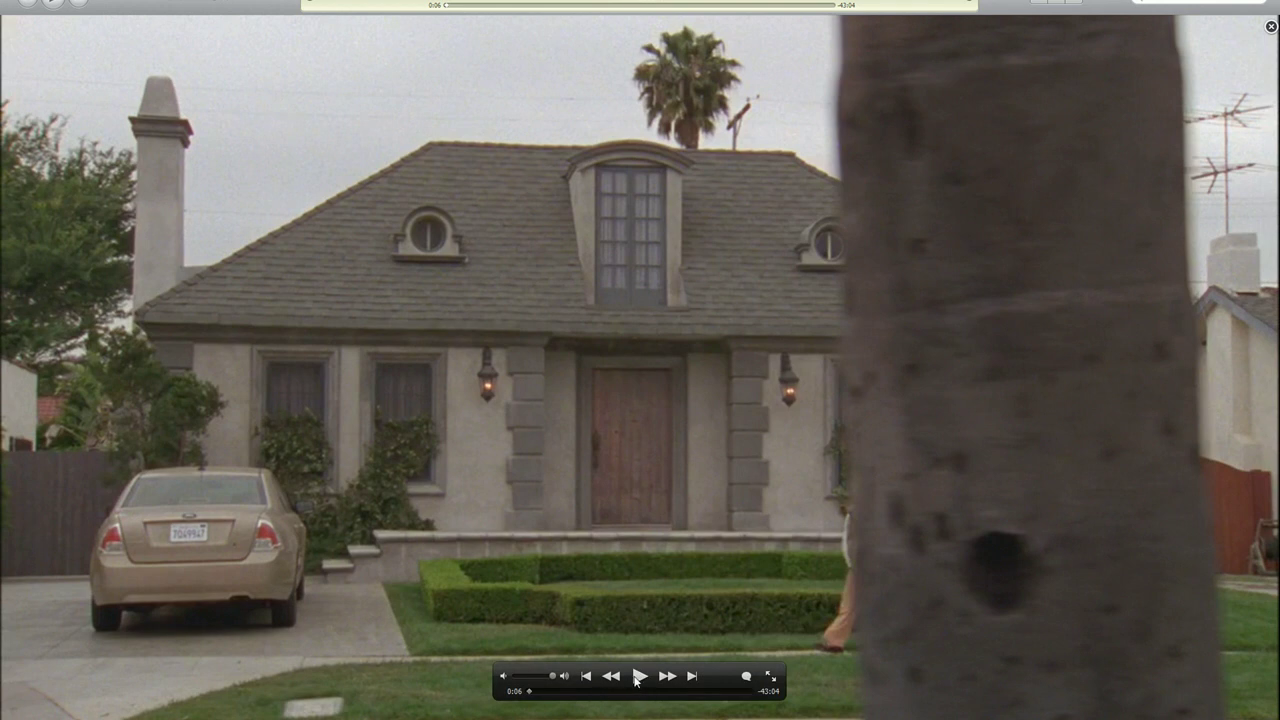
left_click(638, 677)
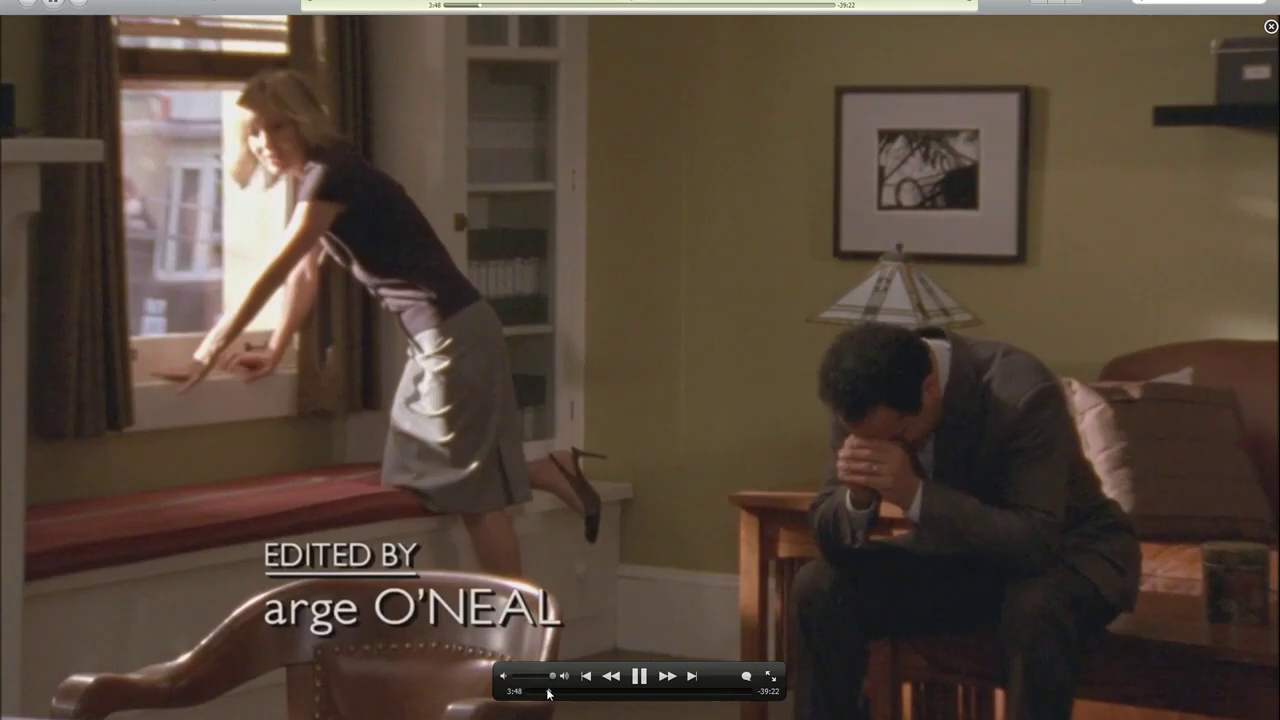
left_click_drag(548, 693, 642, 695)
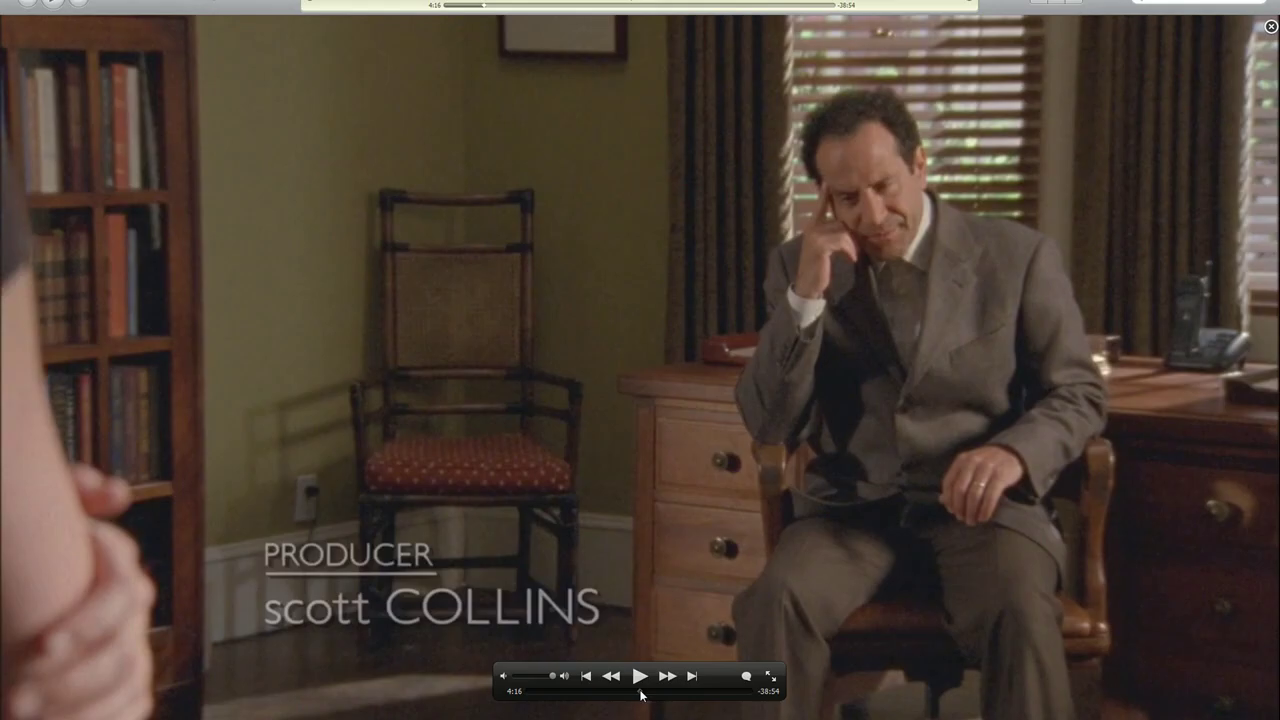
left_click(638, 678)
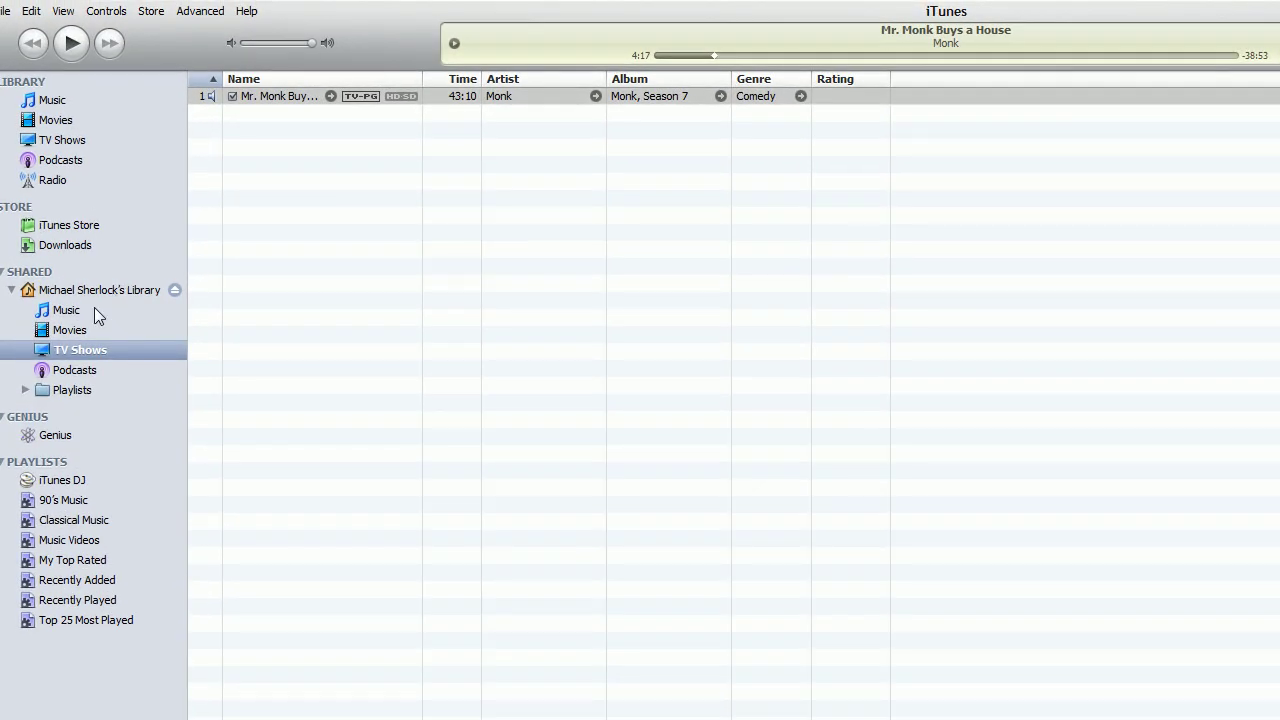
Copy all The Best Of Bob Dylan songs from the shared music into the local library and filter the list to items not in my library
left_click(98, 316)
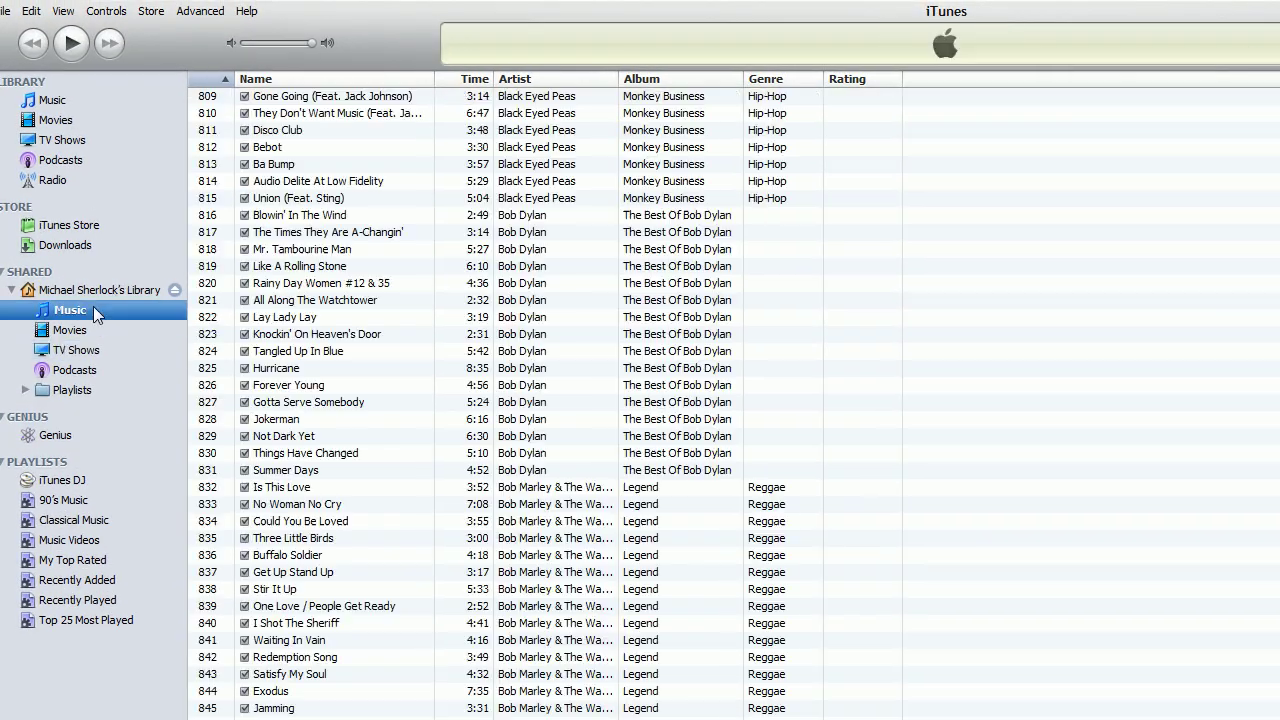
left_click(529, 217)
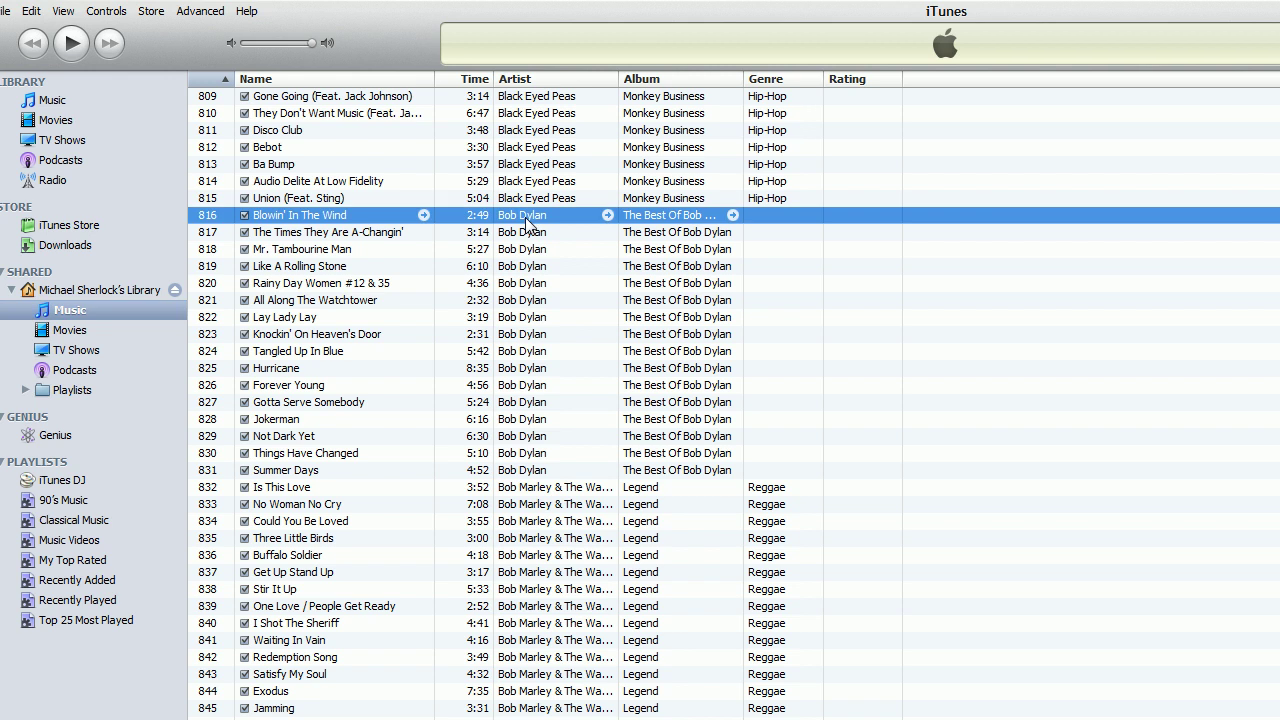
left_click(538, 474, "shift")
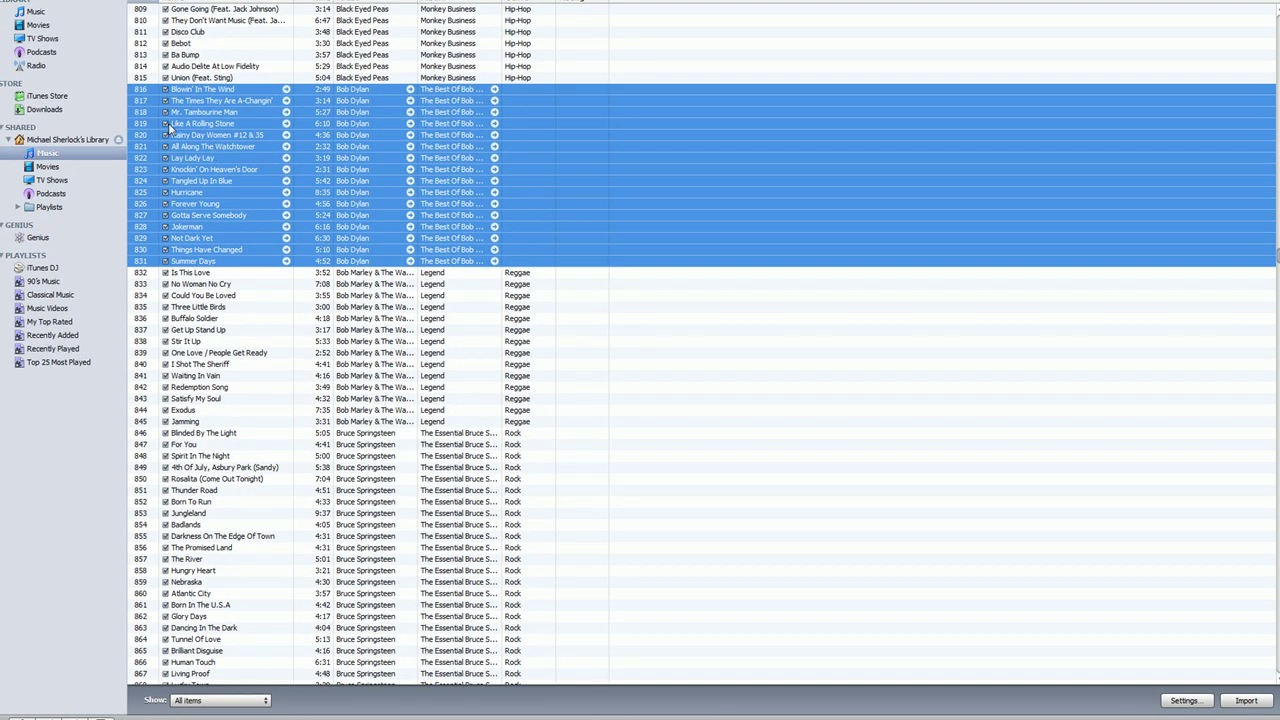
left_click_drag(170, 127, 55, 32)
left_click(257, 704)
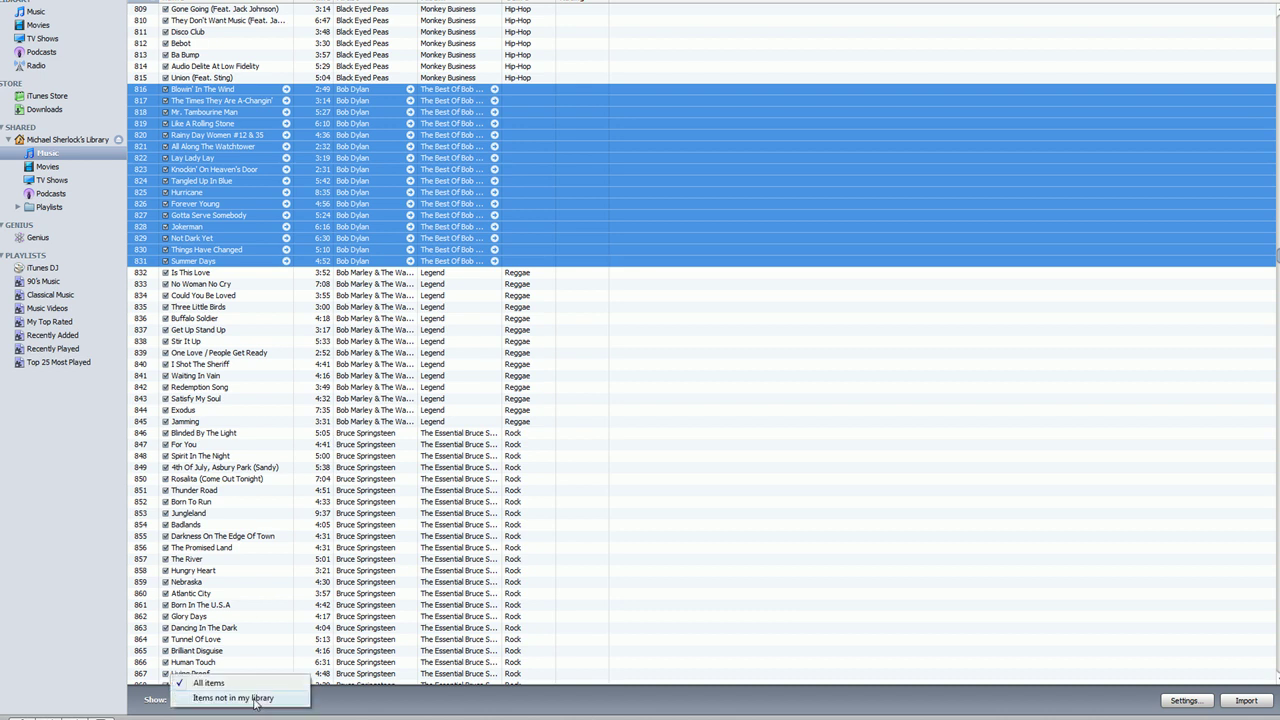
left_click(255, 699)
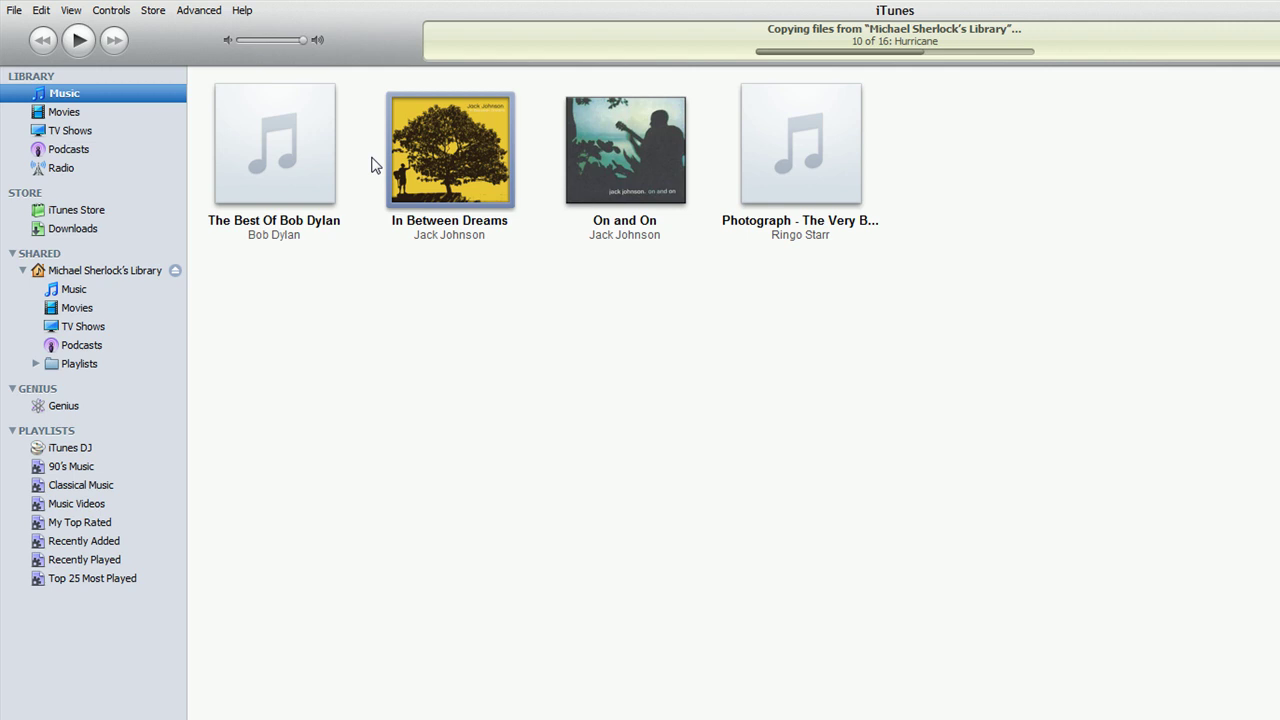
Play Hurricane from The Best Of Bob Dylan in the local library, skip ahead in the song and pause it
double_click(286, 143)
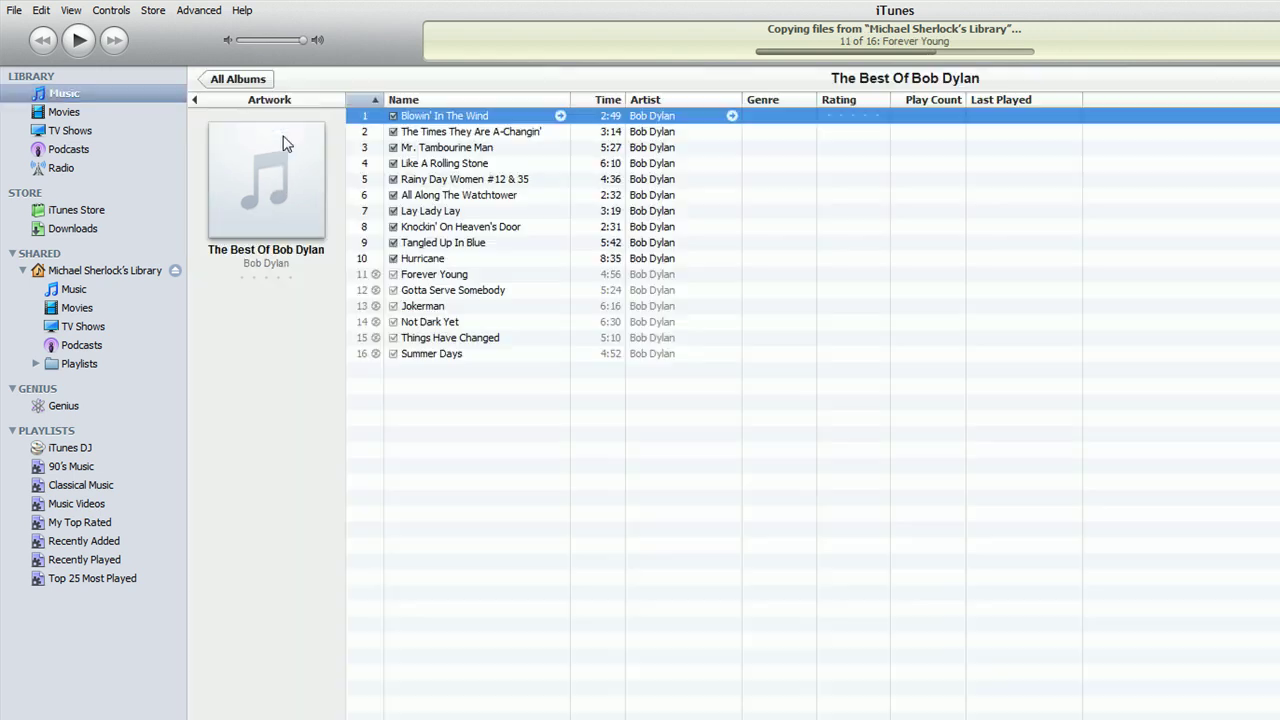
double_click(443, 260)
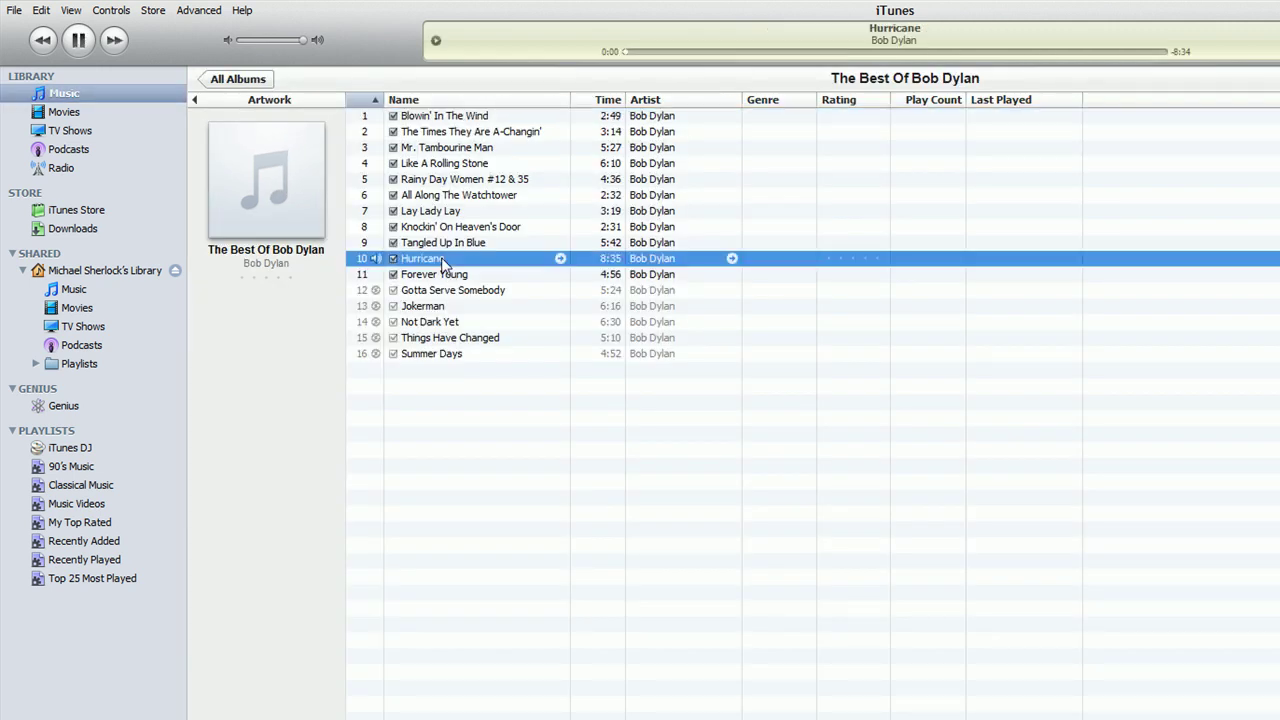
left_click(691, 51)
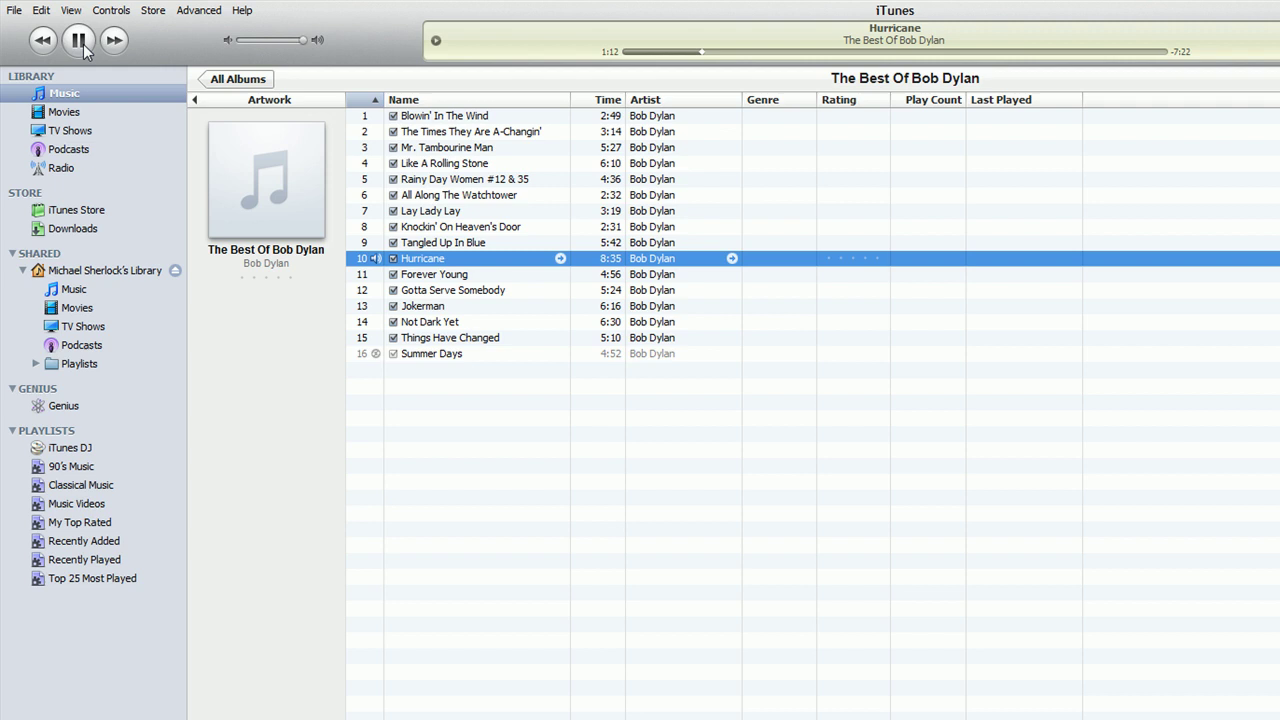
left_click(79, 40)
Look through the shared library's TV Shows and Movies, ending on TV Shows
left_click(86, 326)
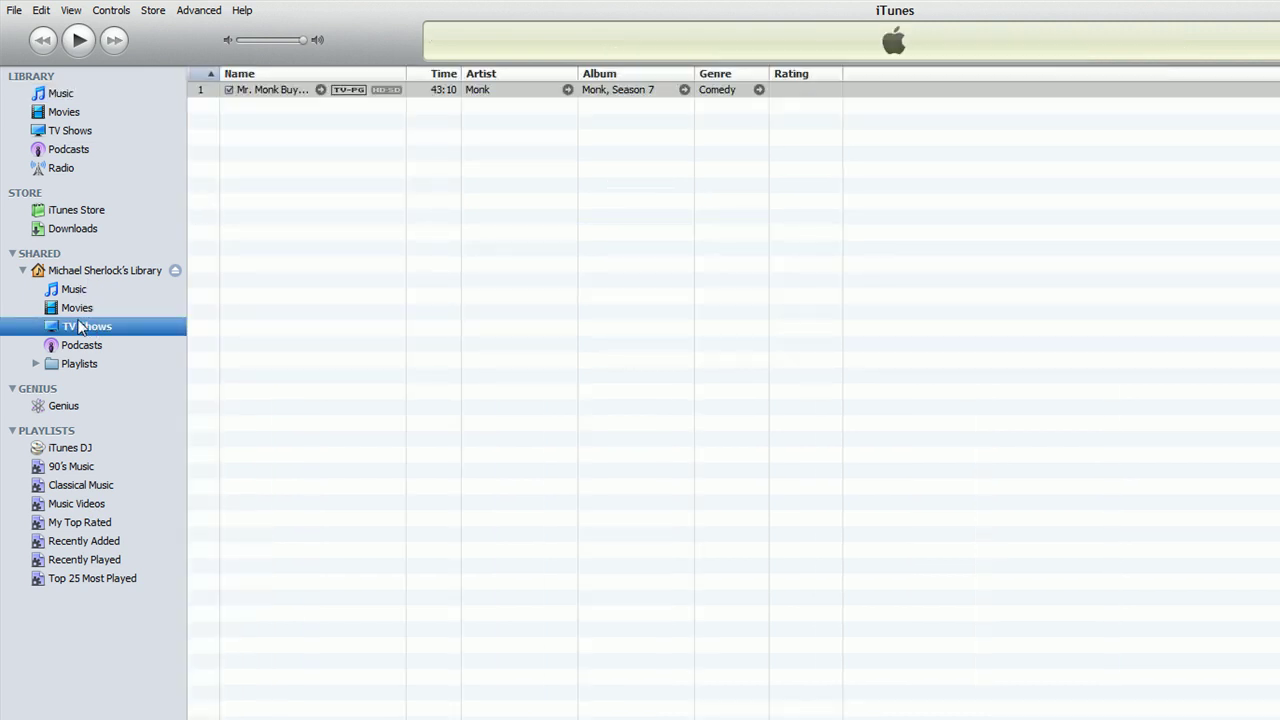
left_click(74, 308)
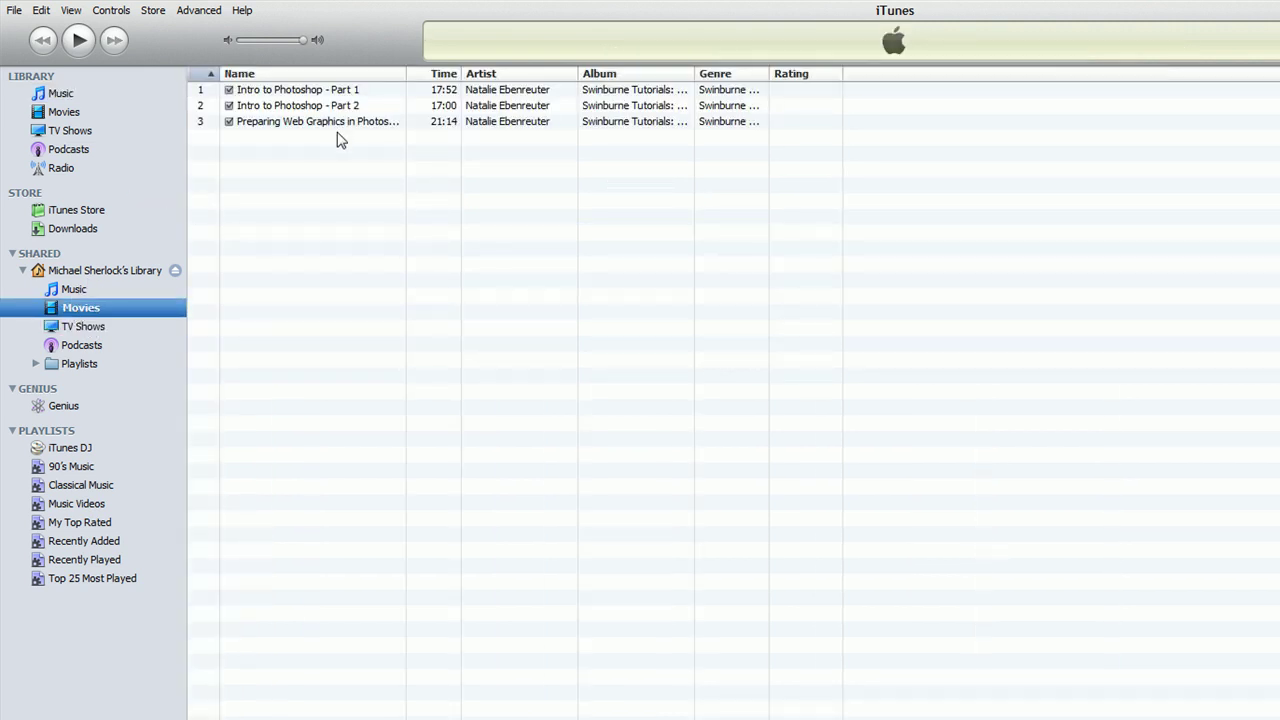
left_click(98, 326)
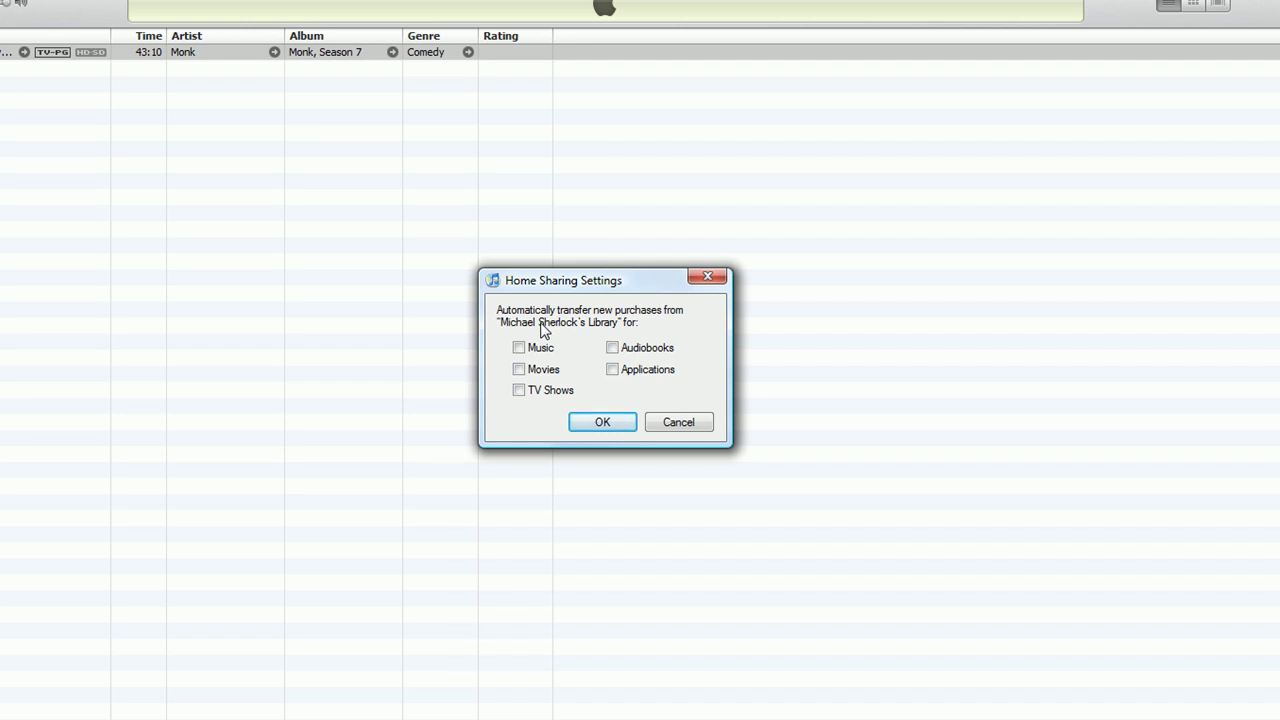
Toggle automatic transfer of new purchases for TV Shows, Music and Movies in the Home Sharing settings
left_click(560, 392)
left_click(545, 350)
left_click(549, 372)
left_click(522, 372)
left_click(520, 374)
left_click(519, 370)
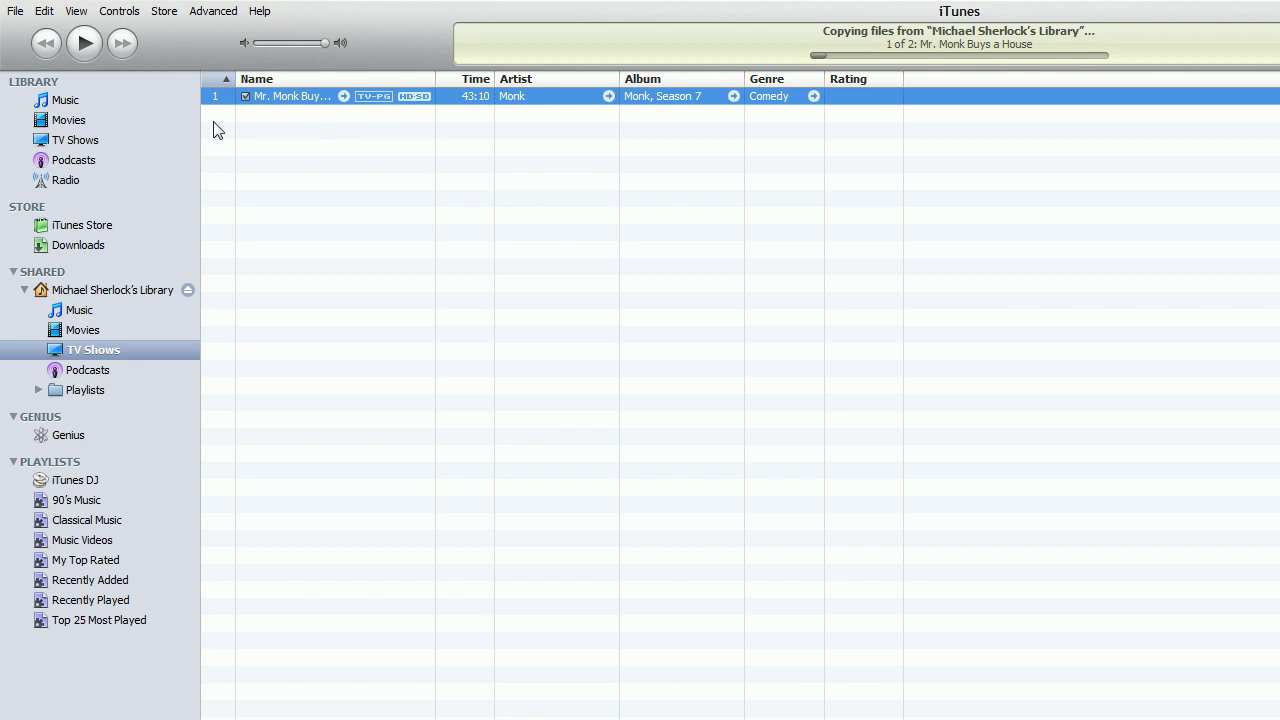
Check the Monk episodes in the local TV Shows and return to the local music album overview
left_click(97, 141)
double_click(331, 137)
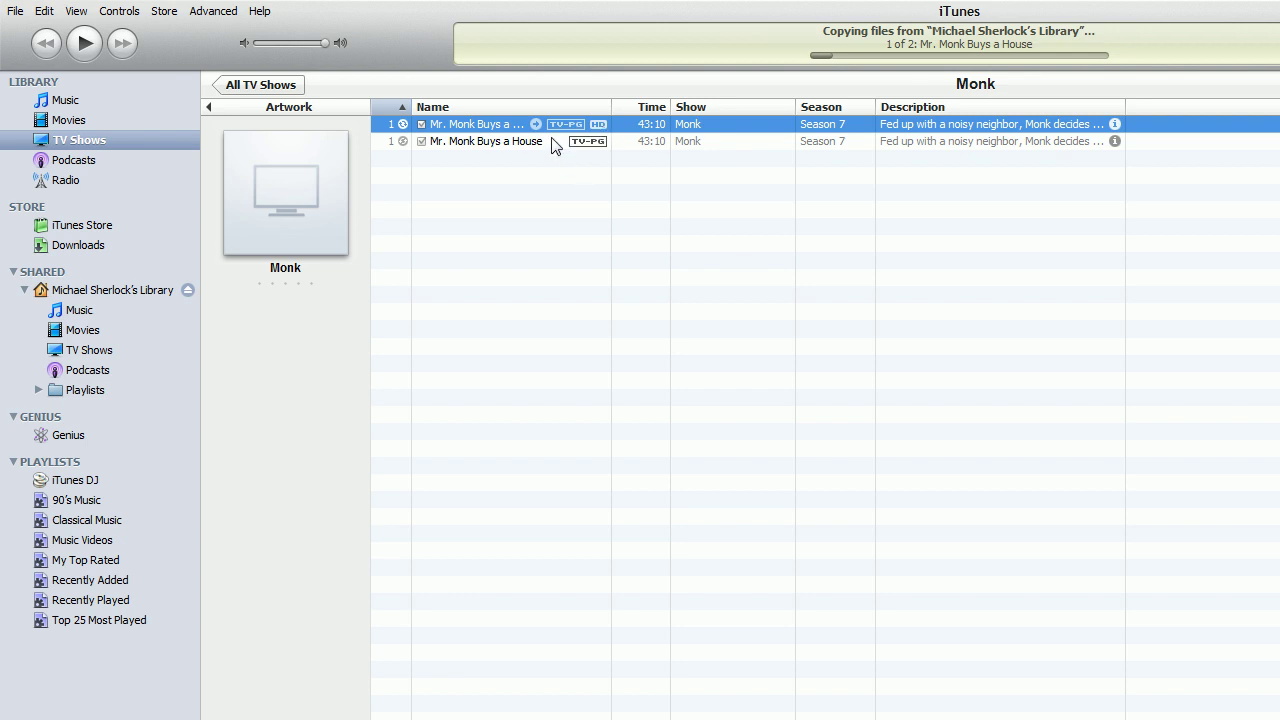
left_click(114, 97)
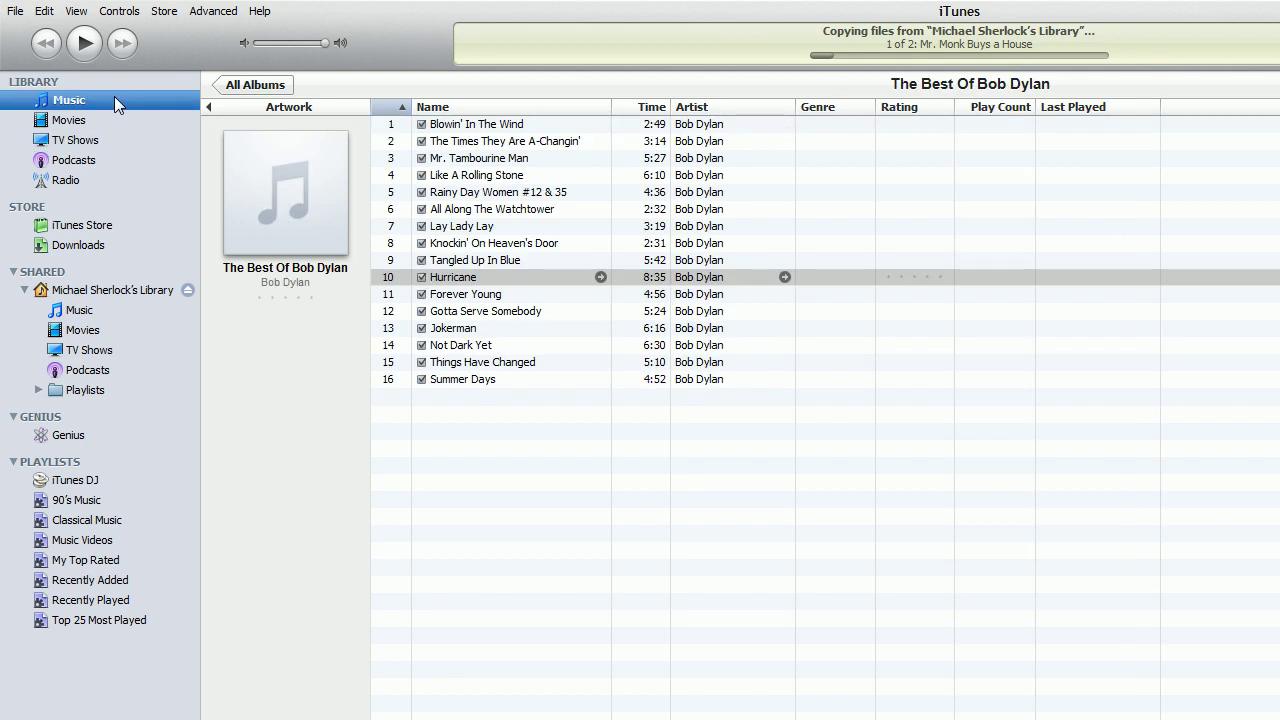
left_click(252, 86)
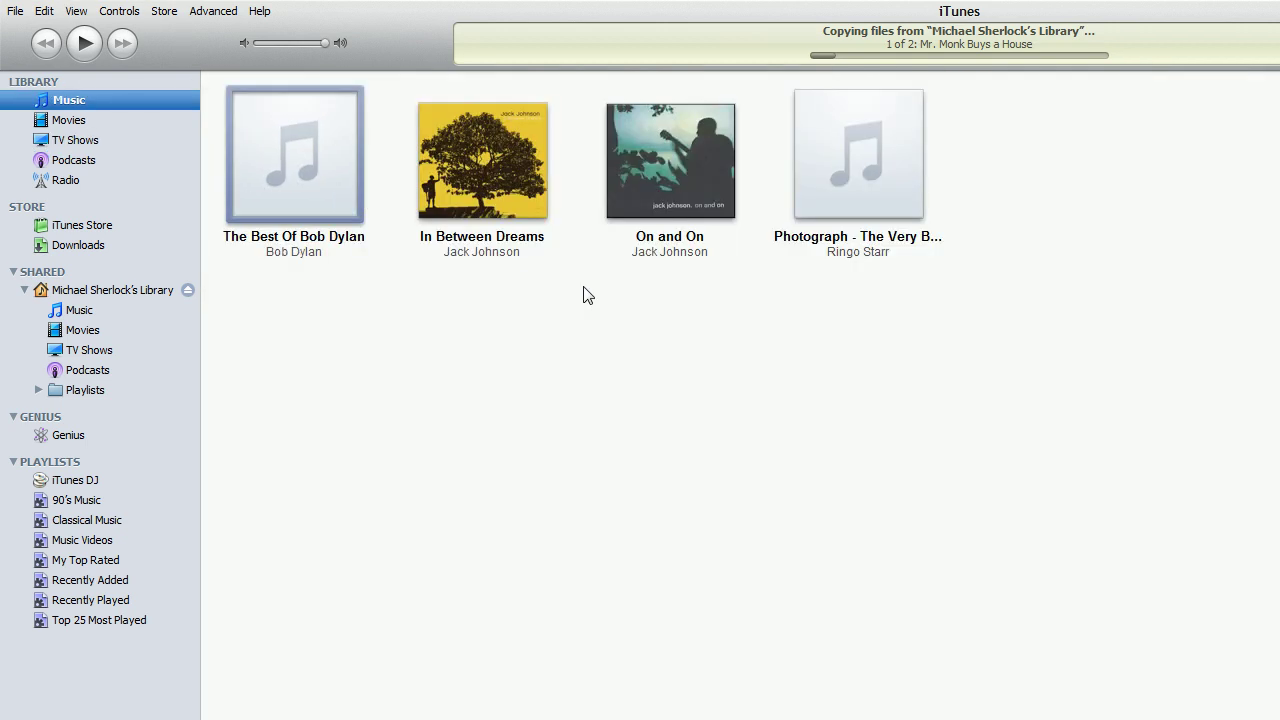